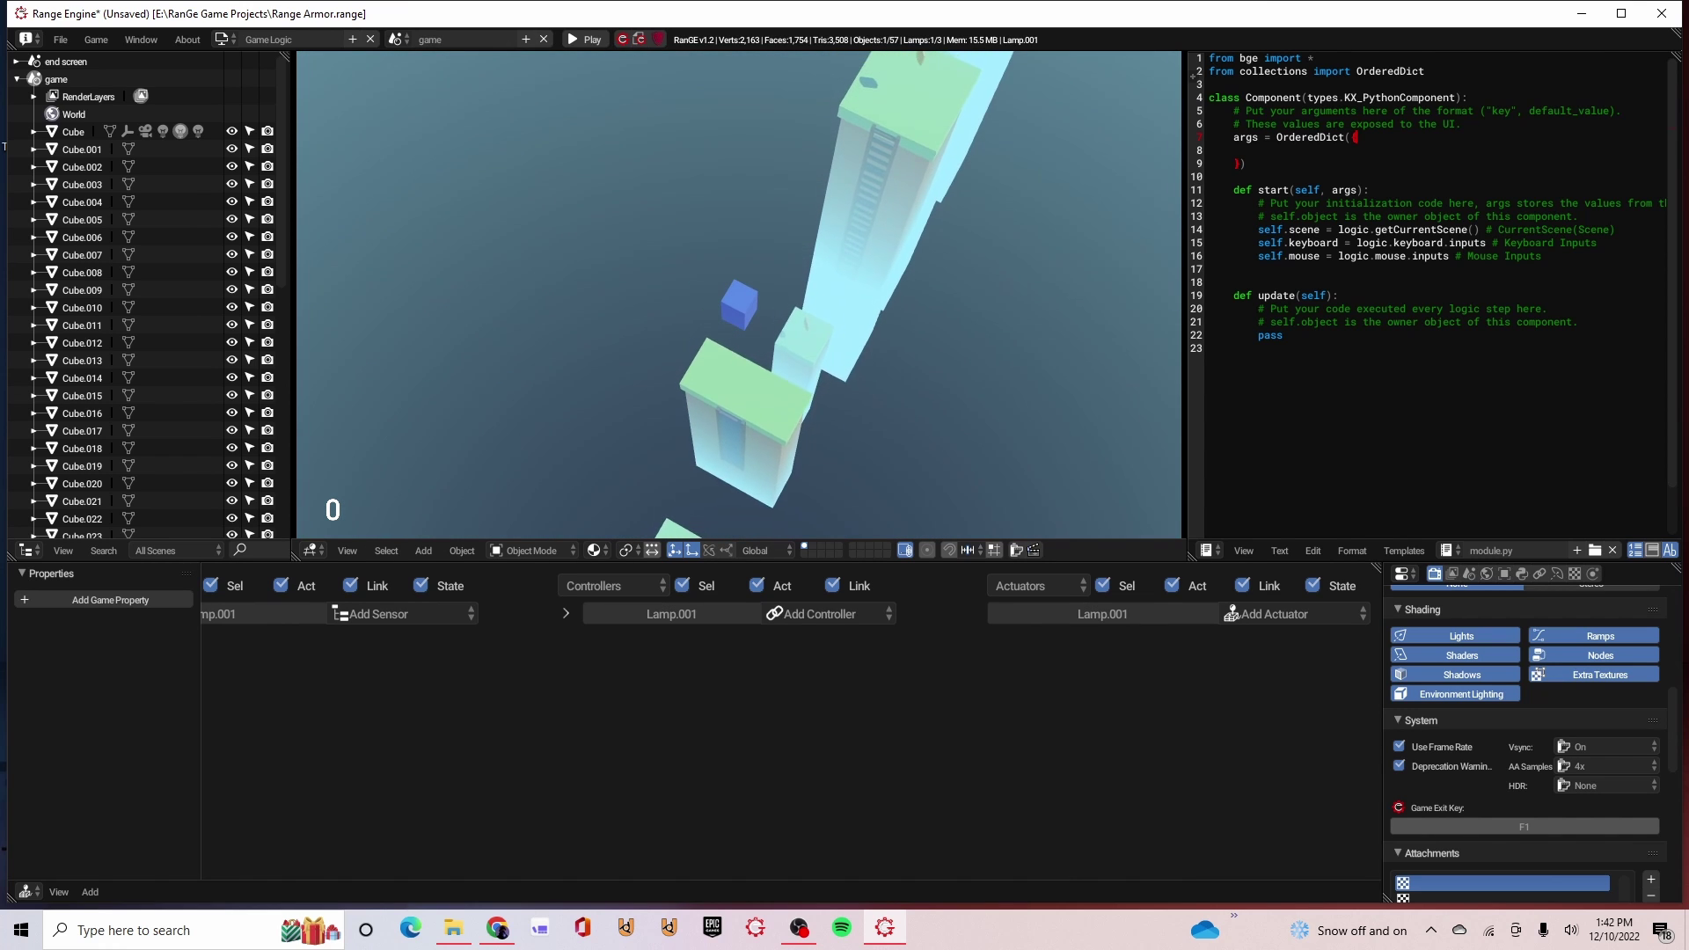
{"action": "key", "text": "w"}
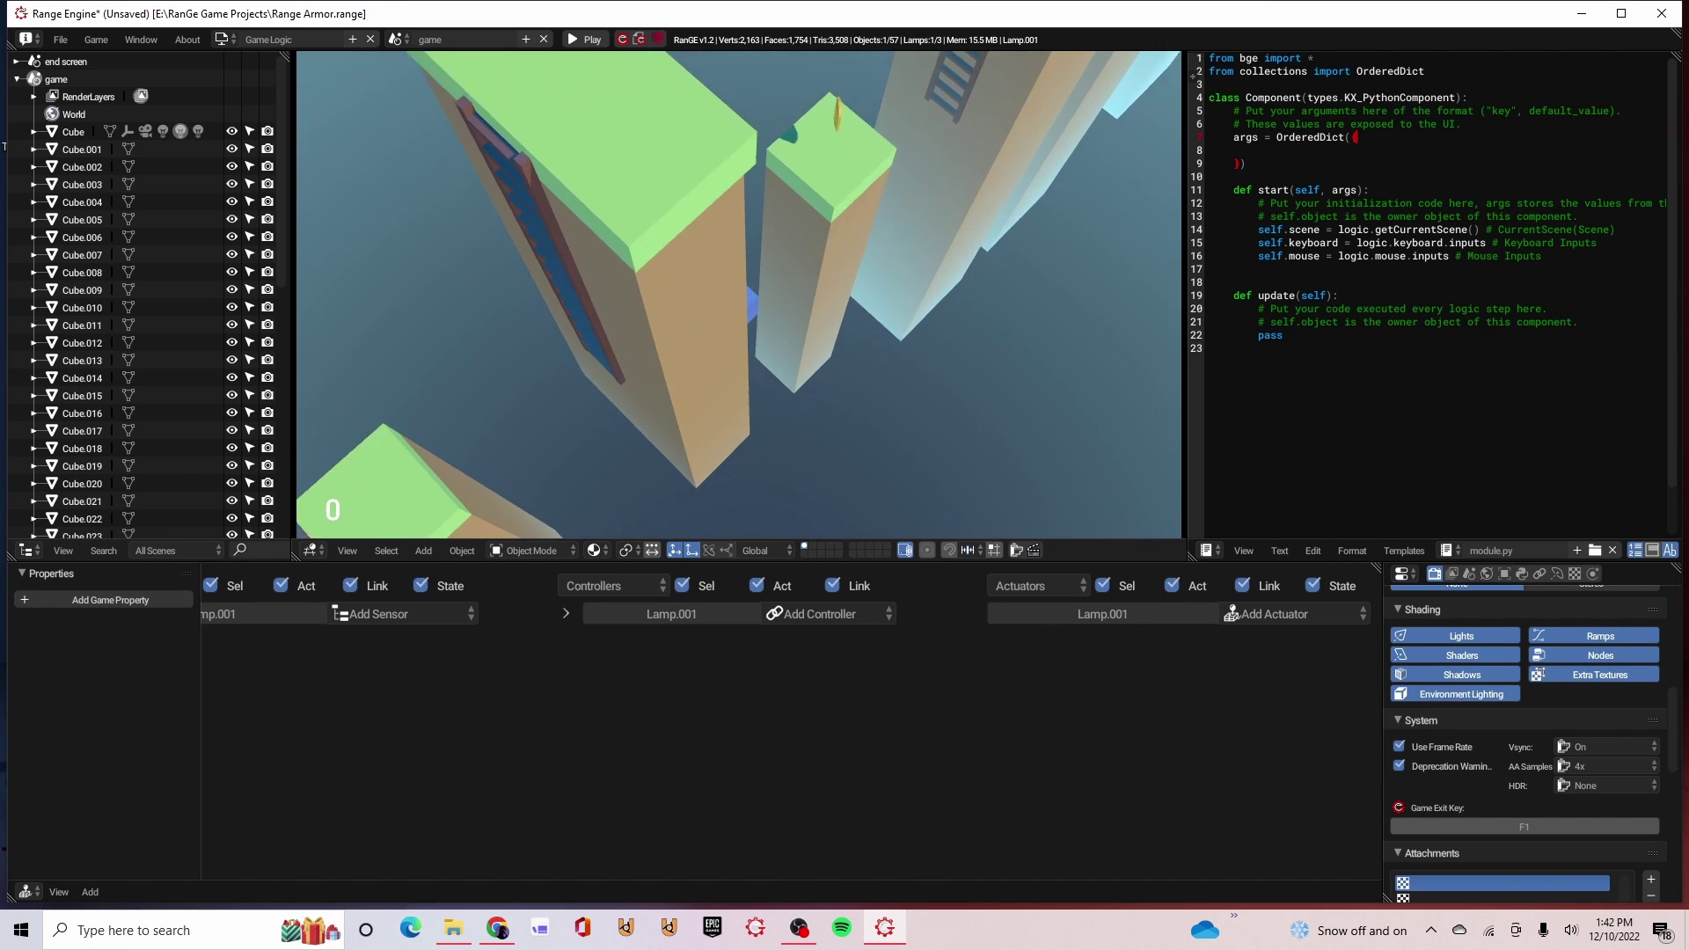
Playtest the platform game by moving the player forward and end the game run.
{"action": "key", "text": "F1"}
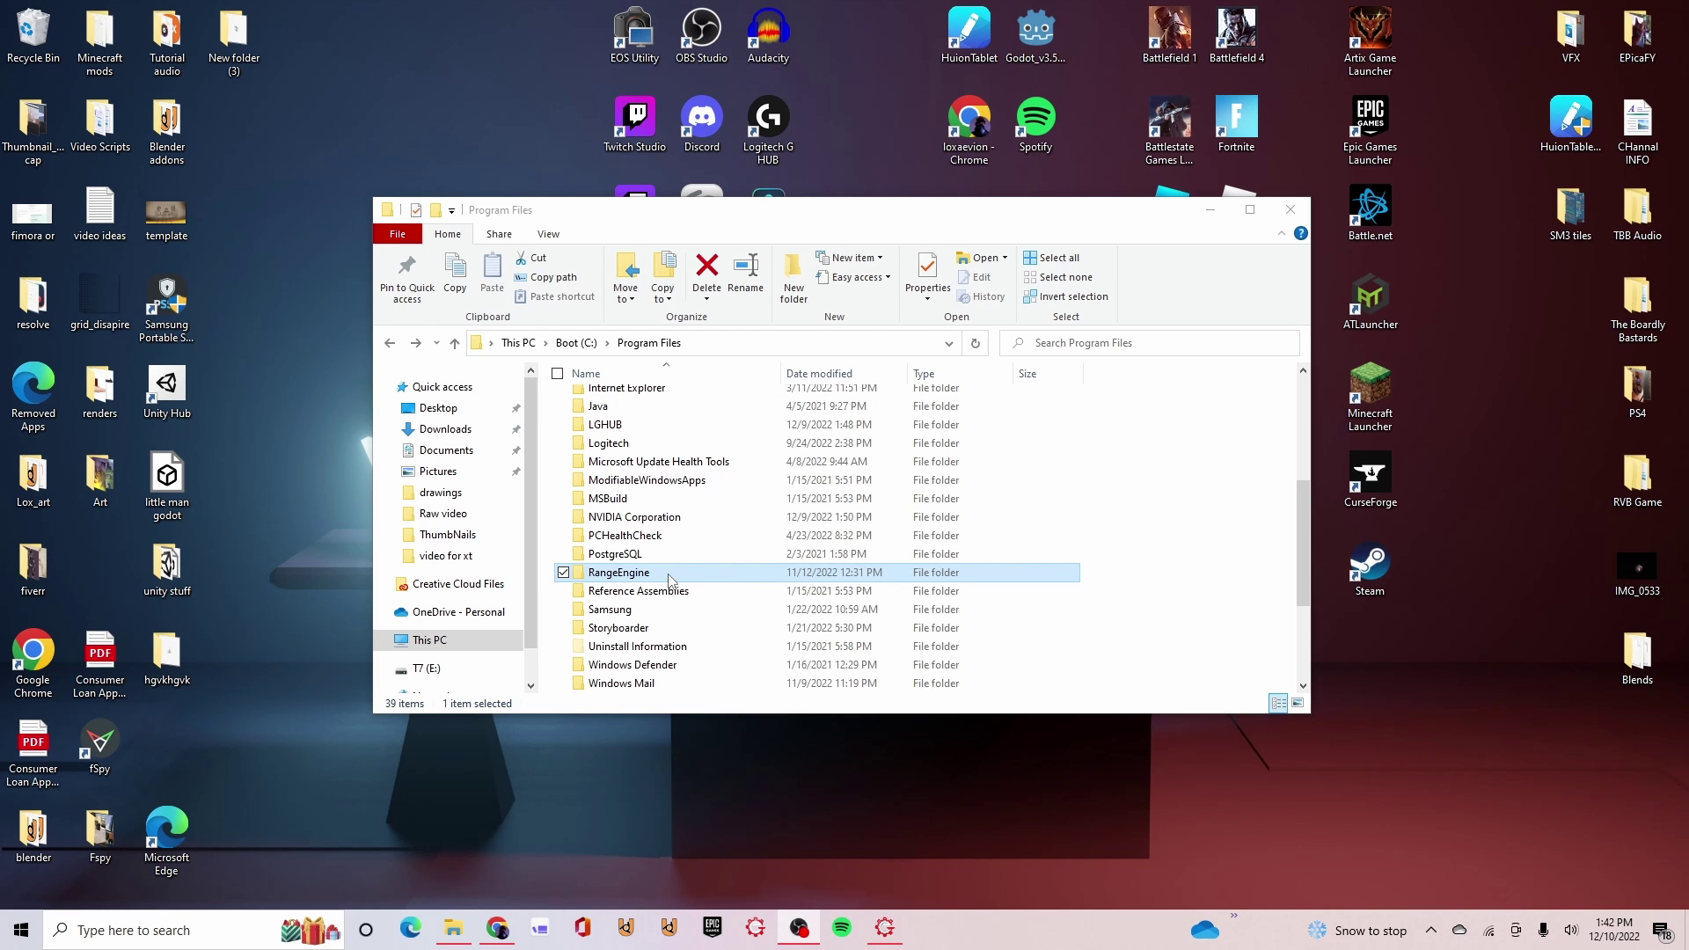
In File Explorer, open RangeEngine, Windows64, 1.2a and rangearmor, and launch the RangeArmor Panel.
{"action": "double_click", "coordinate": [670, 580]}
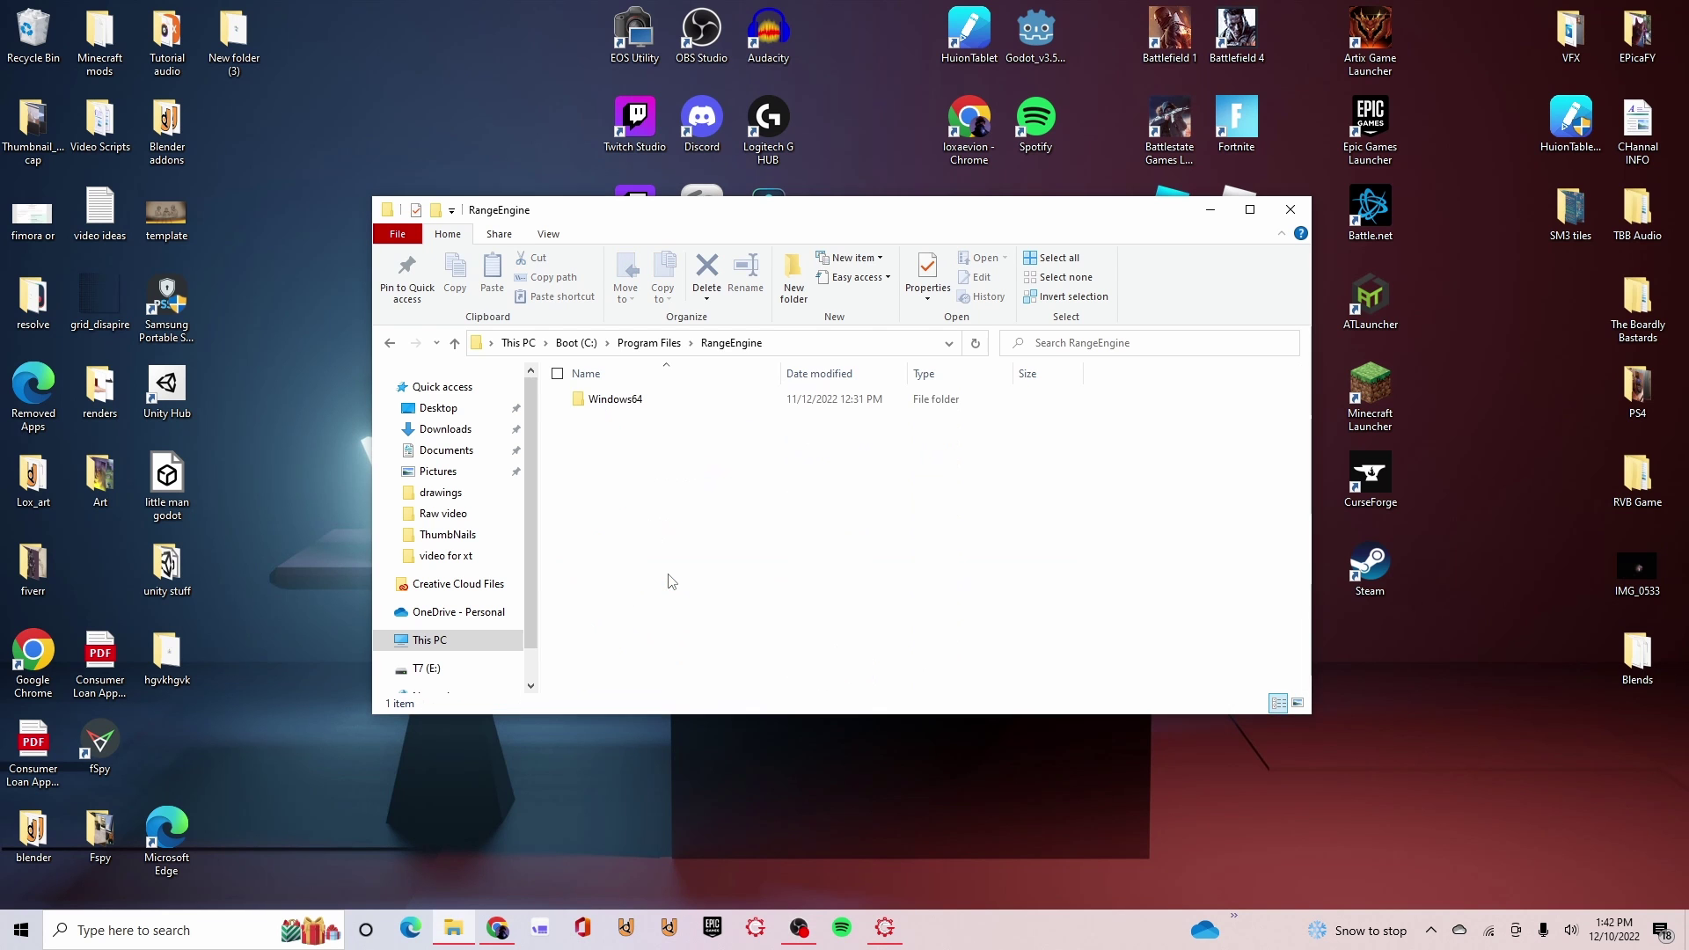
{"action": "double_click", "coordinate": [628, 401]}
{"action": "double_click", "coordinate": [628, 401]}
{"action": "scroll", "coordinate": [638, 476], "scroll_direction": "down", "scroll_amount": 6}
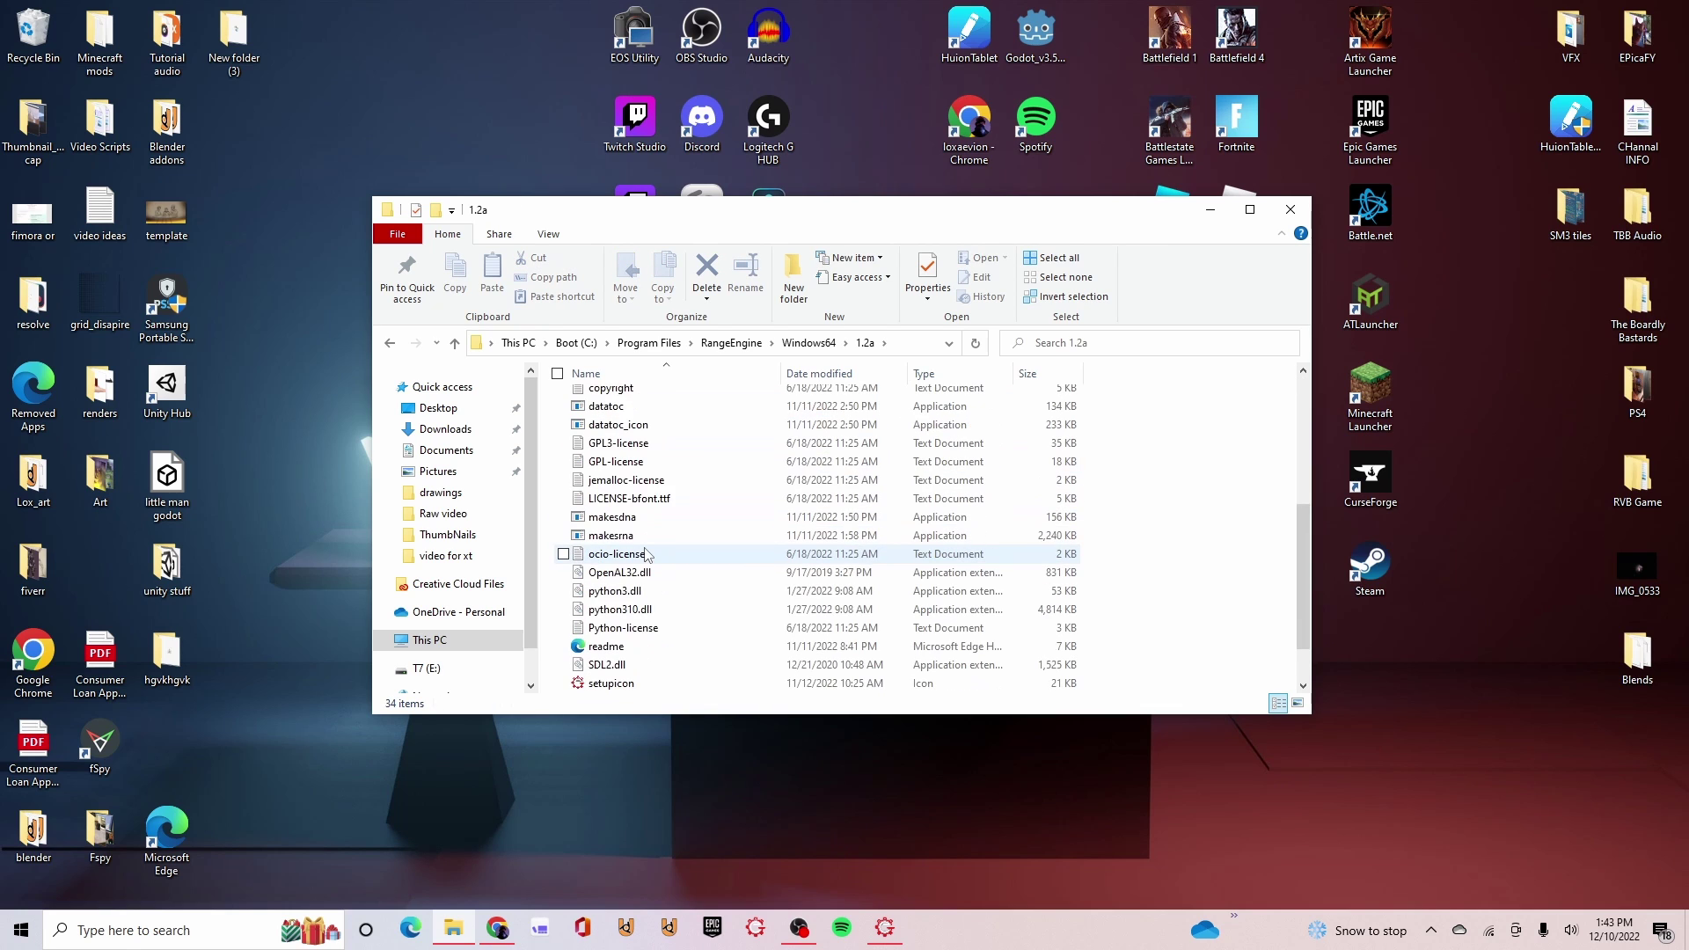
{"action": "scroll", "coordinate": [640, 476], "scroll_direction": "up", "scroll_amount": 6}
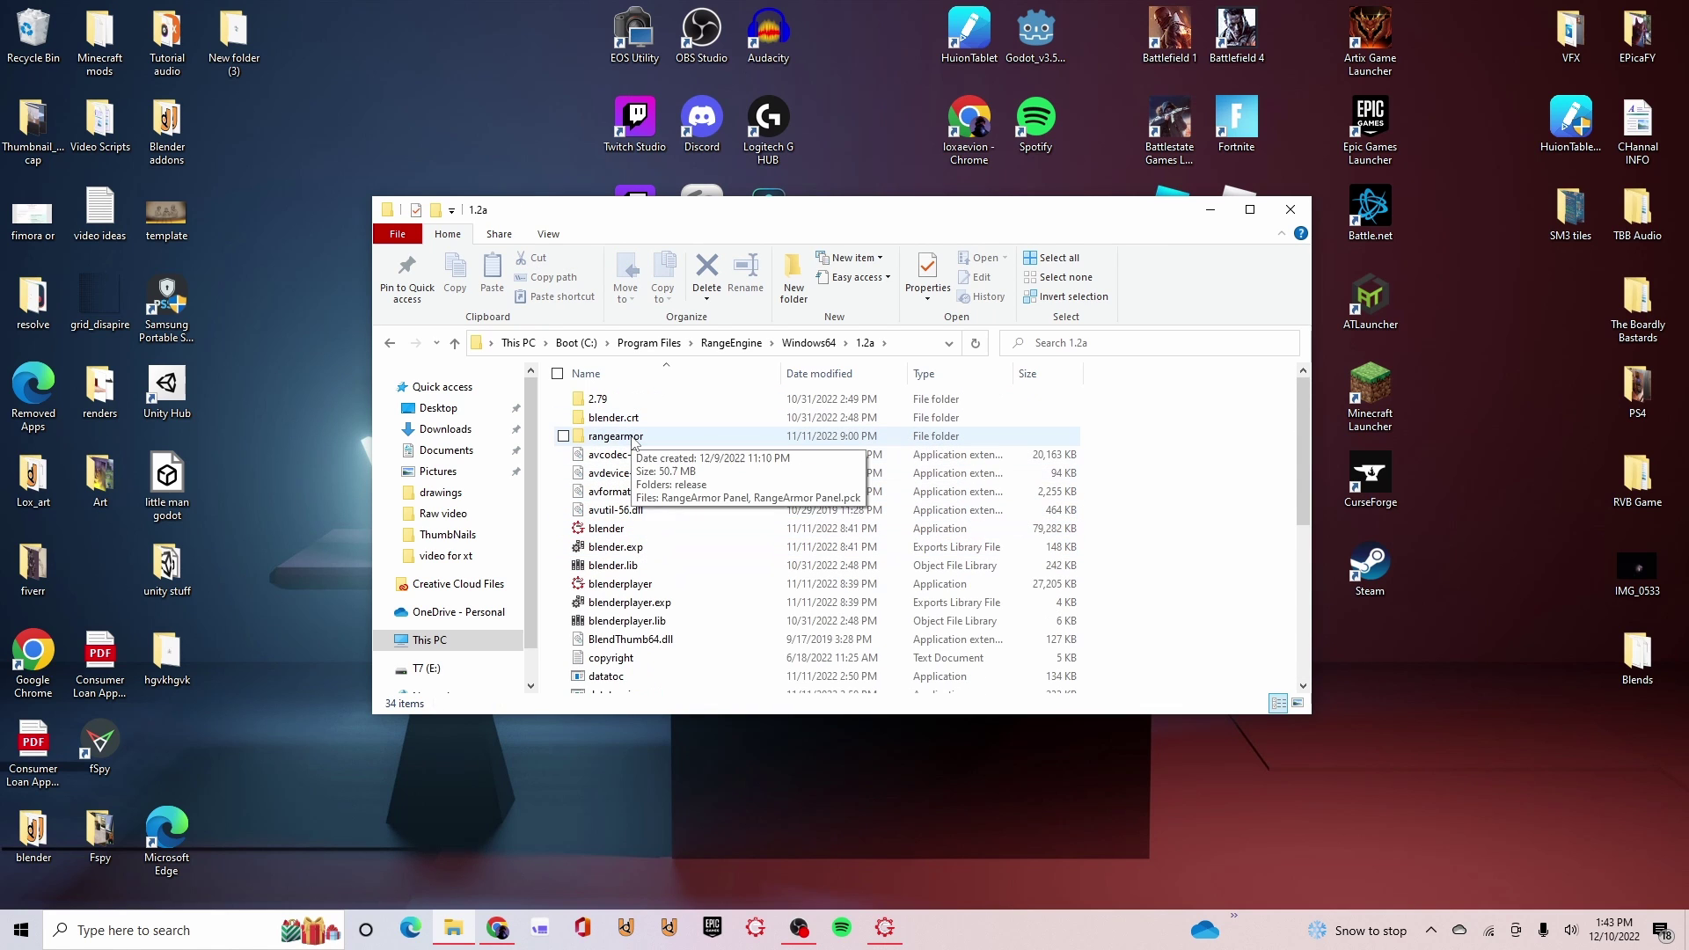
{"action": "double_click", "coordinate": [627, 437]}
{"action": "double_click", "coordinate": [641, 428]}
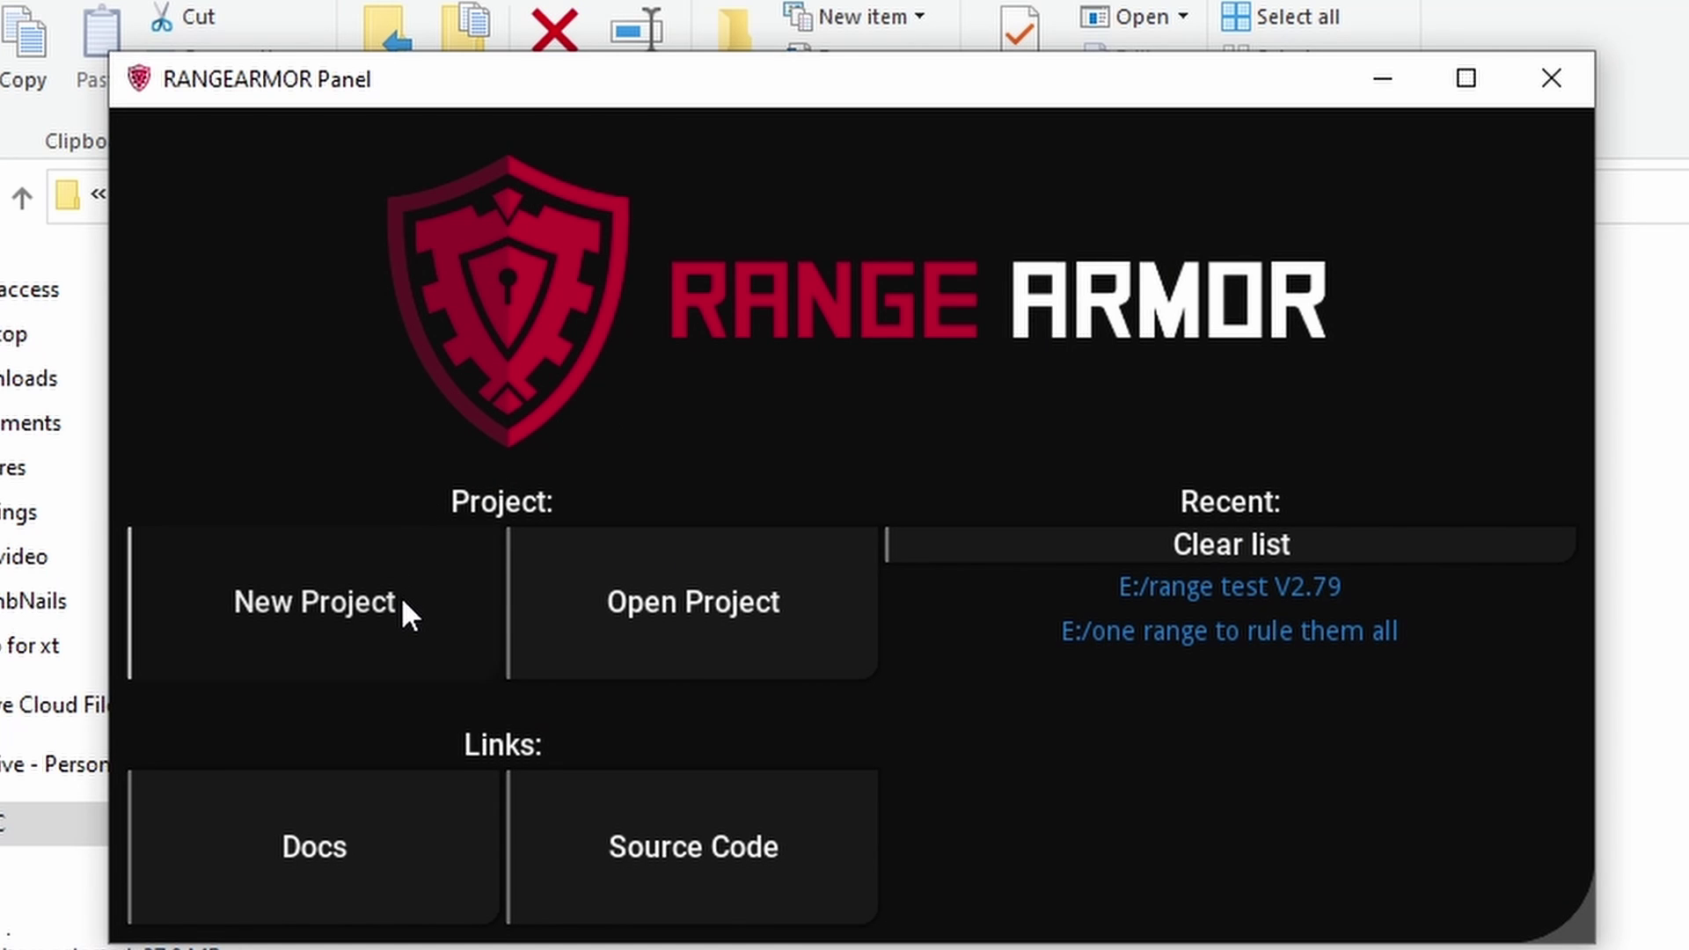
Create a new project named "Range Game_Coin Jump" on drive E: and review its project settings and executable paths.
{"action": "left_click", "coordinate": [403, 600]}
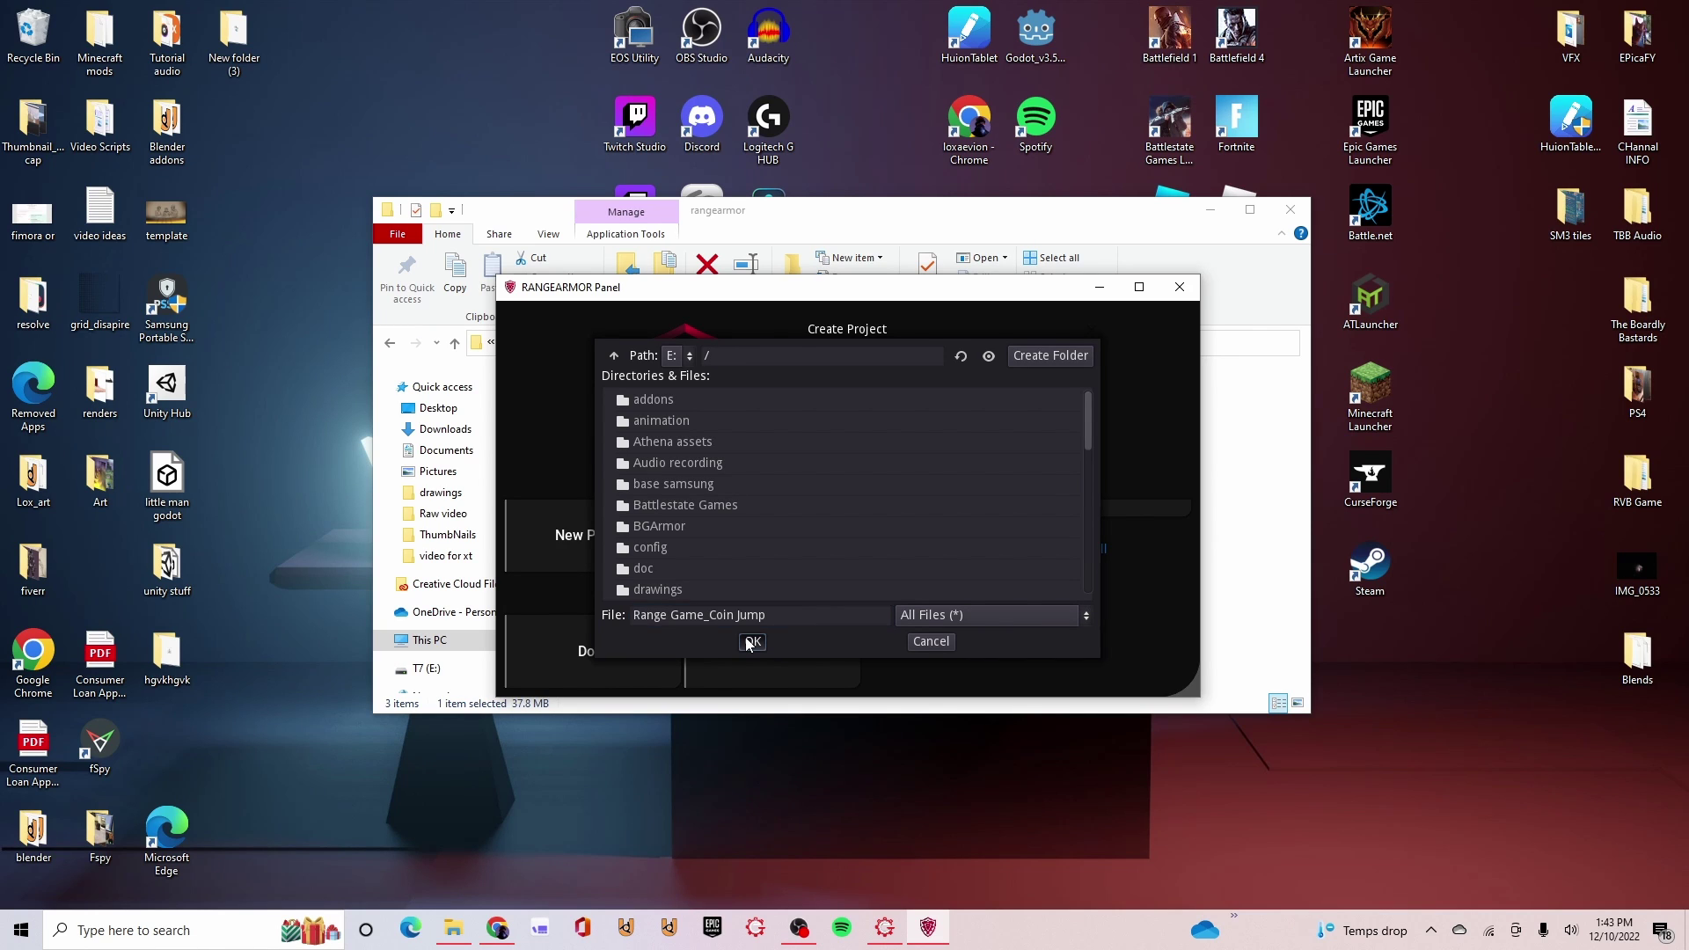
{"action": "left_click", "coordinate": [747, 642]}
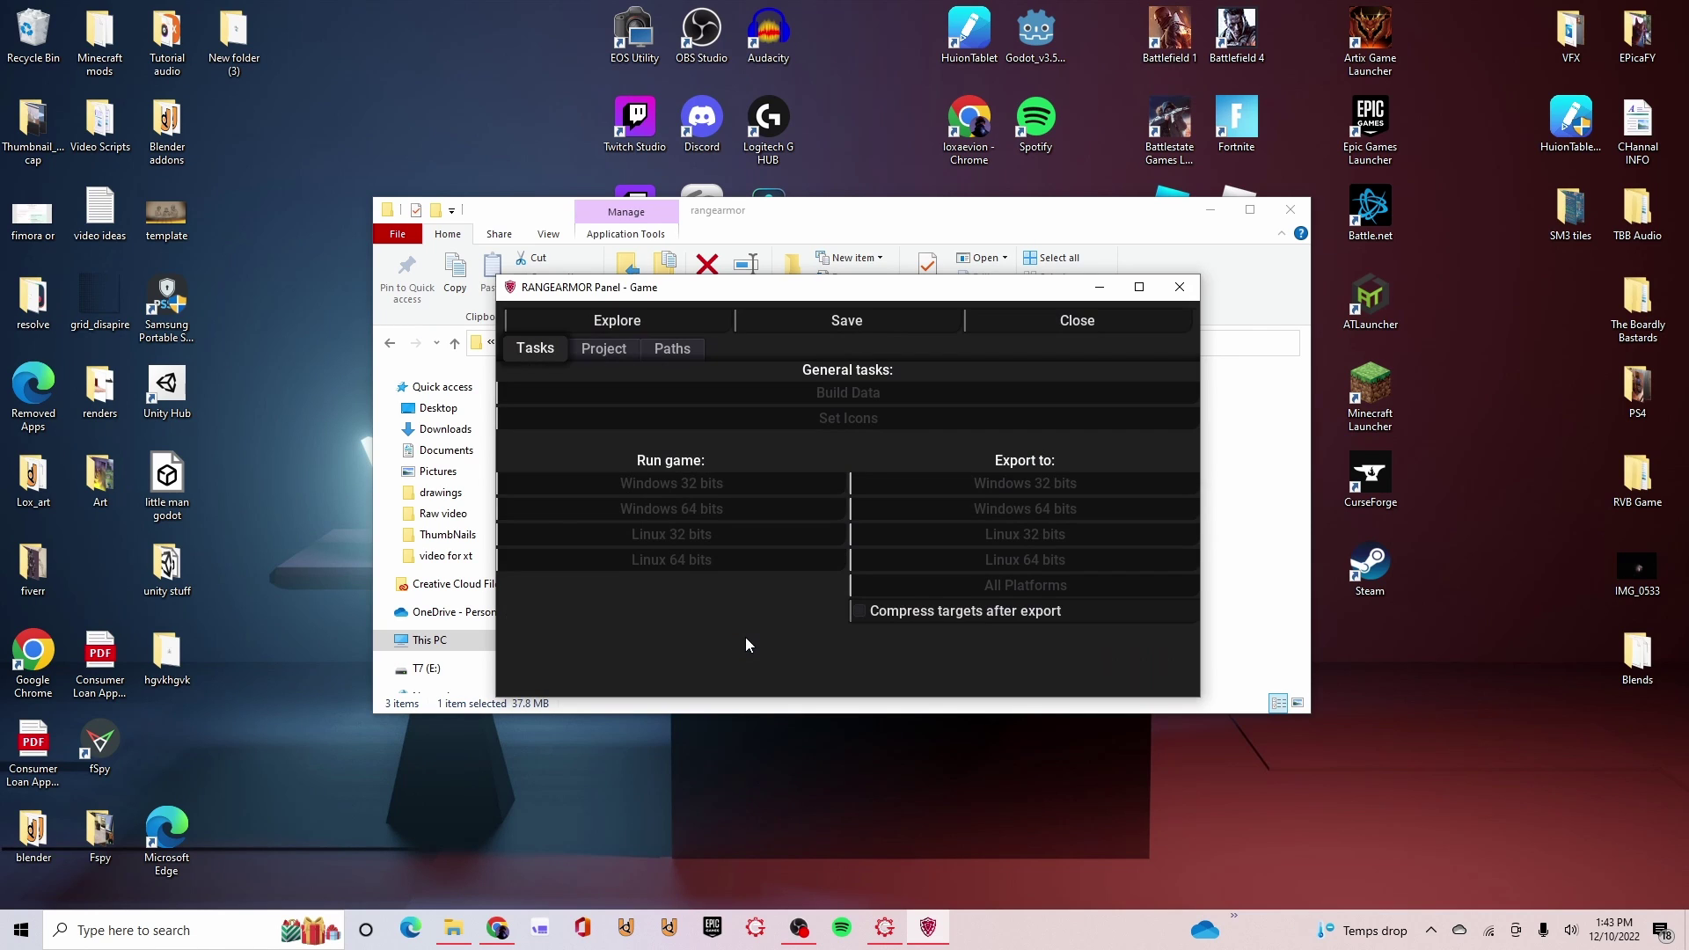
{"action": "left_click", "coordinate": [609, 350]}
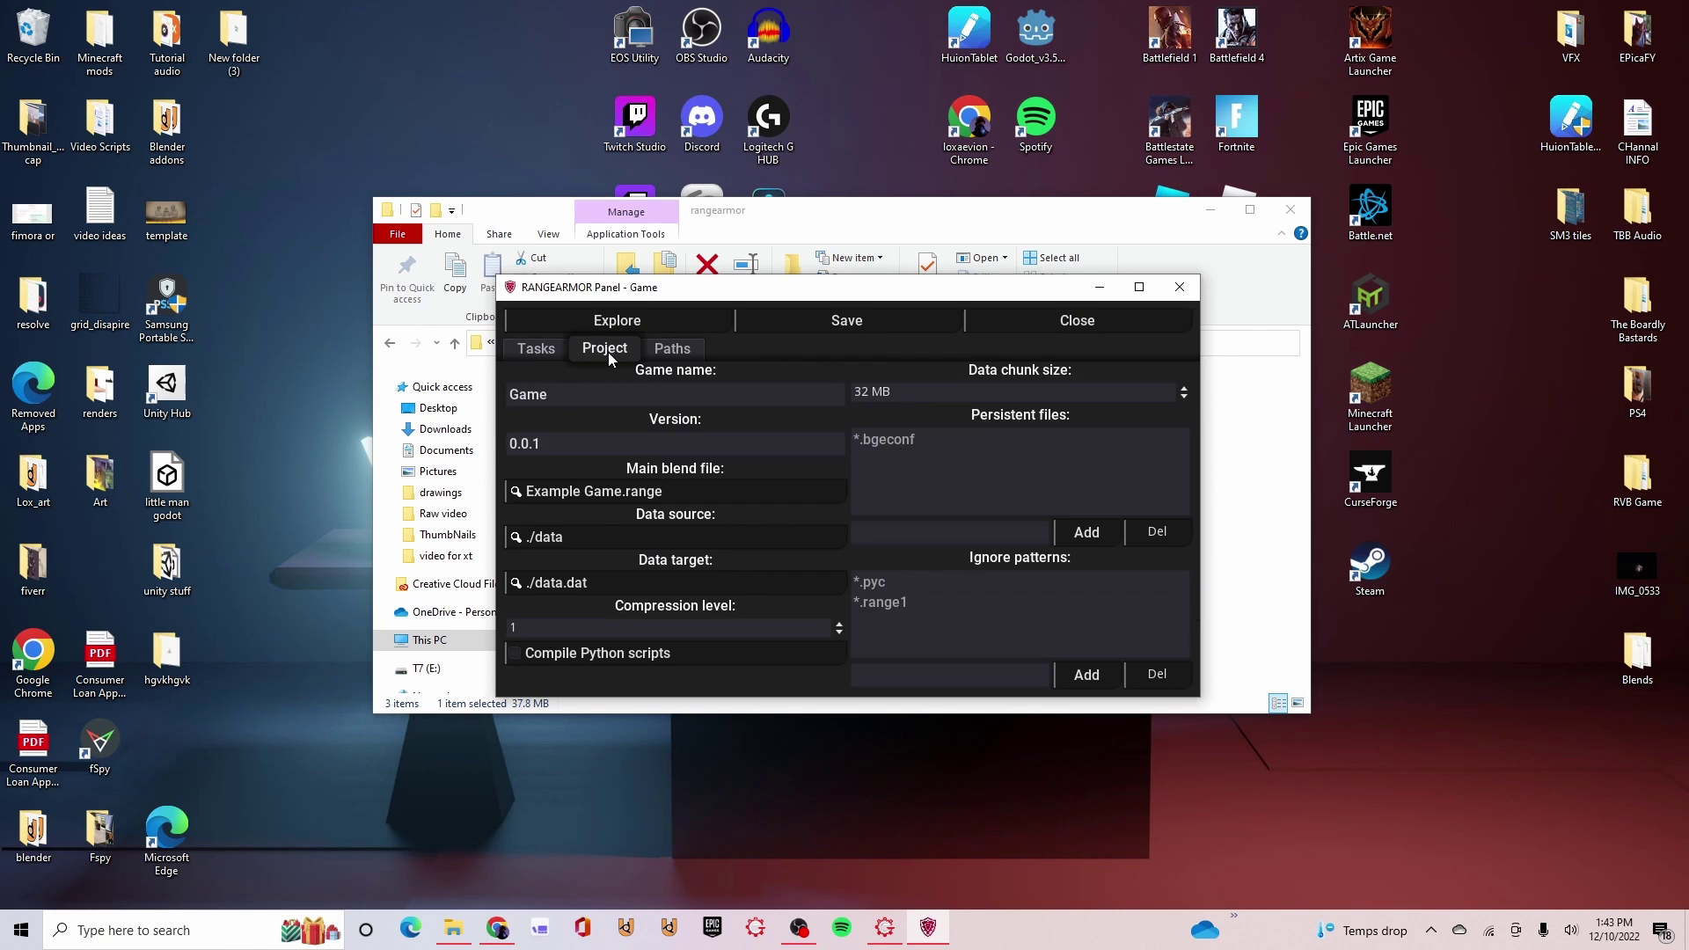
{"action": "left_click", "coordinate": [686, 350]}
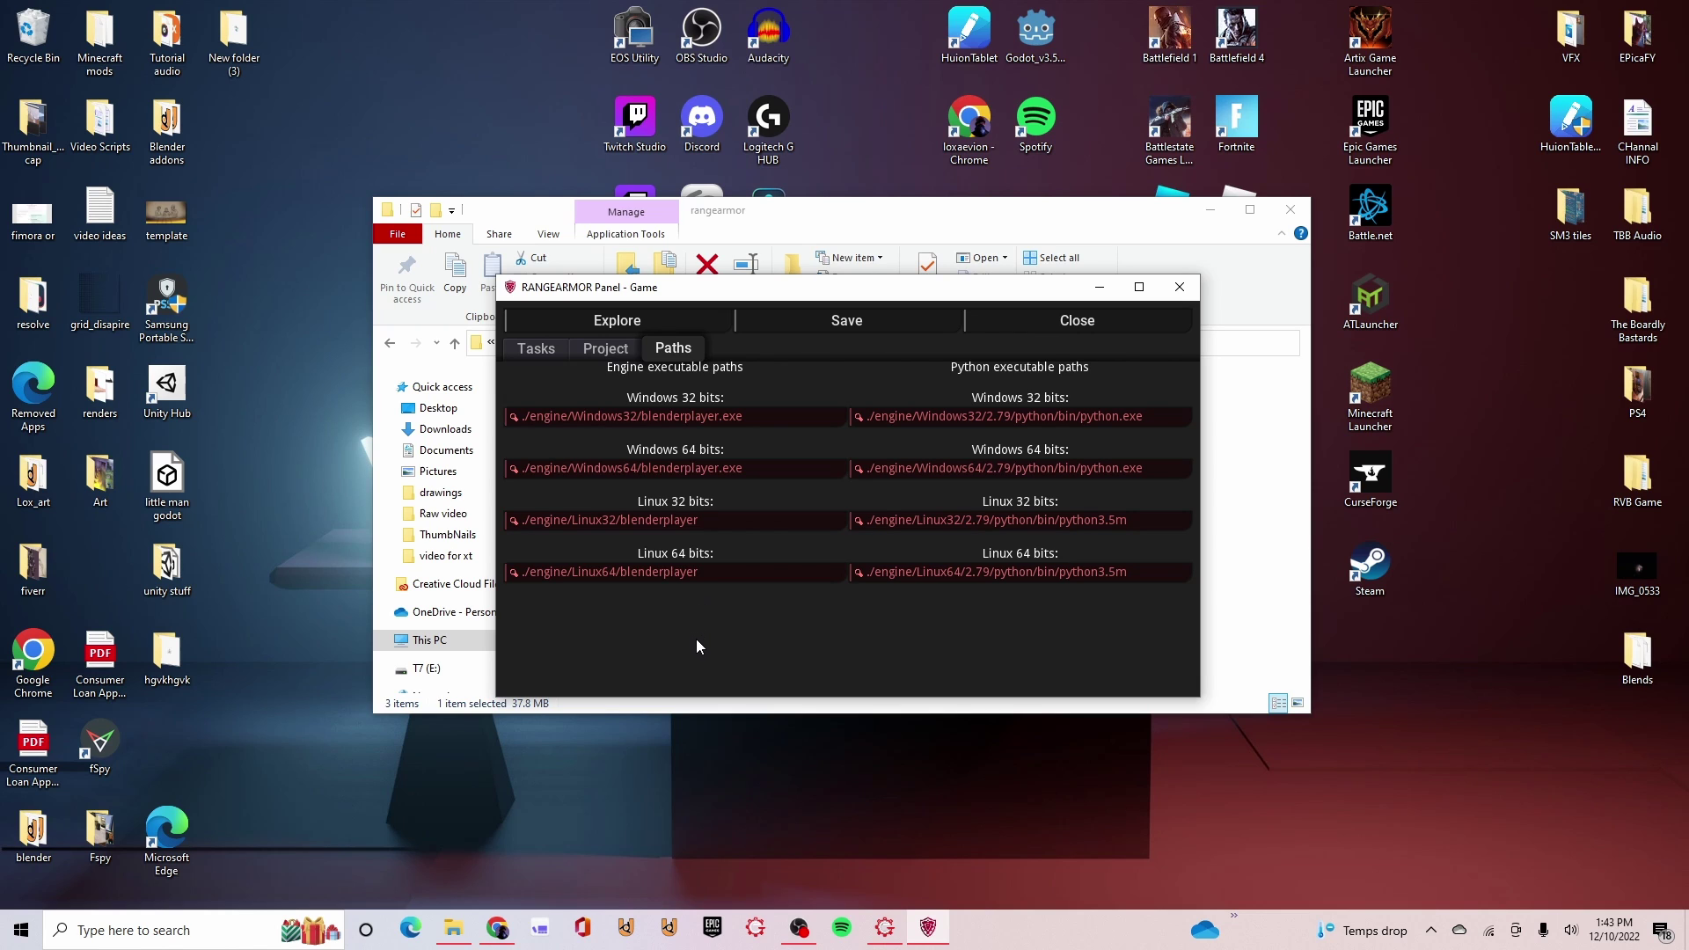
Open the Range Game_Coin Jump project's engine/Windows64 folder and place its window beside the RangeEngine 1.2a folder window.
{"action": "left_click", "coordinate": [769, 313]}
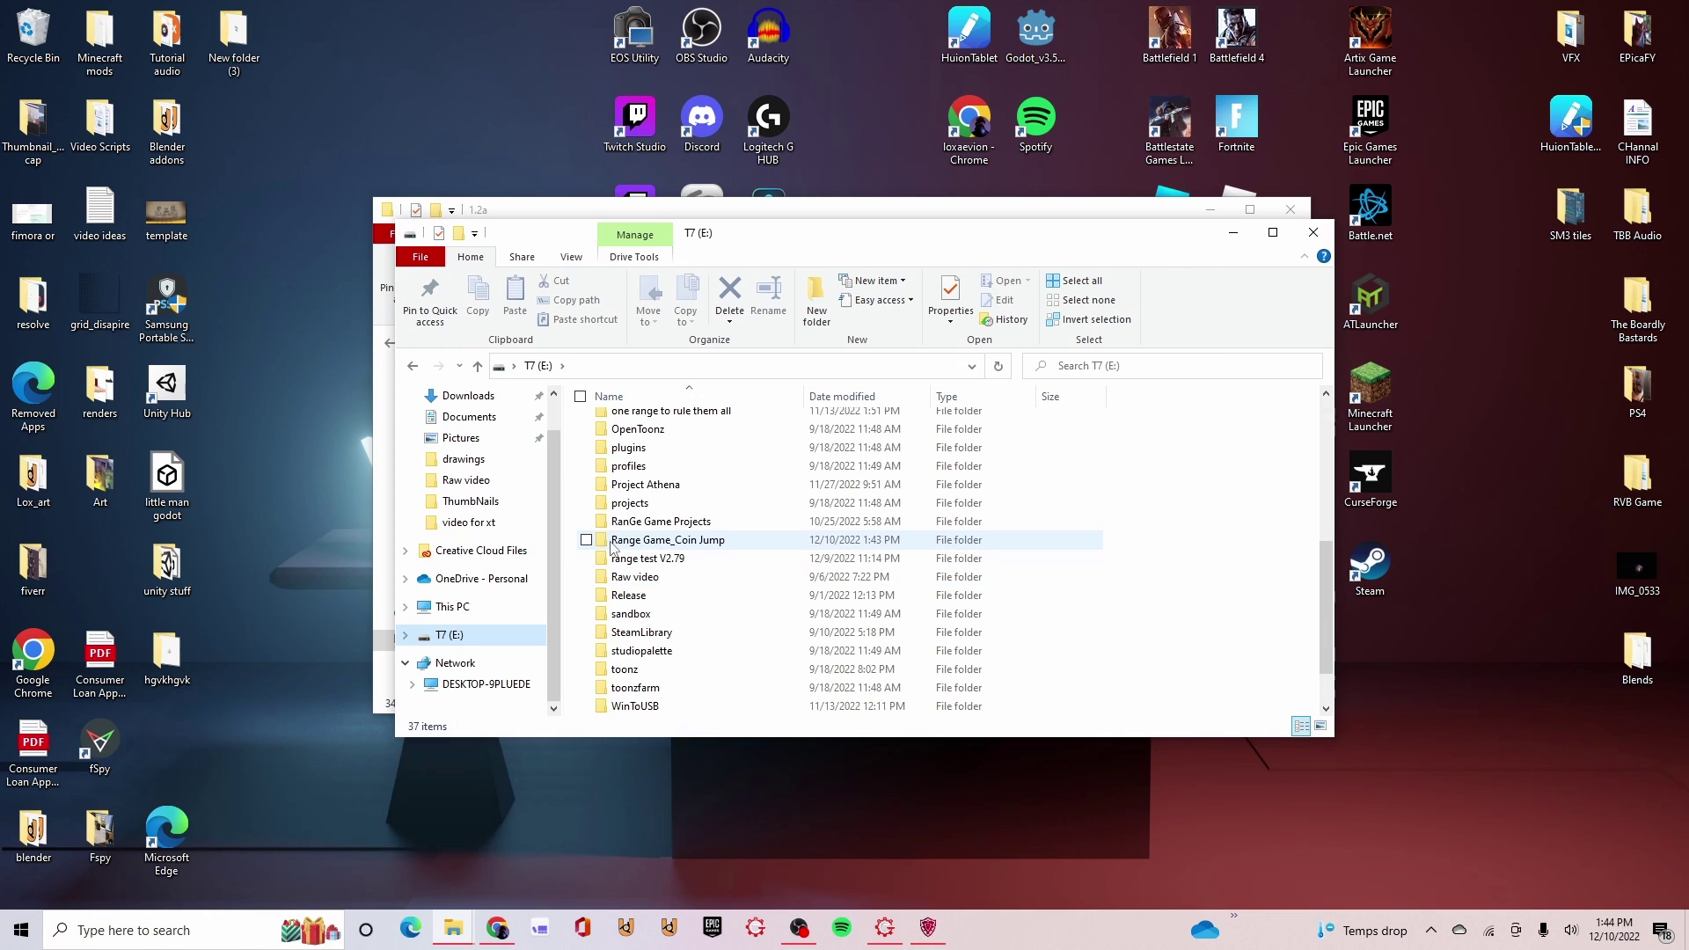
{"action": "double_click", "coordinate": [720, 543]}
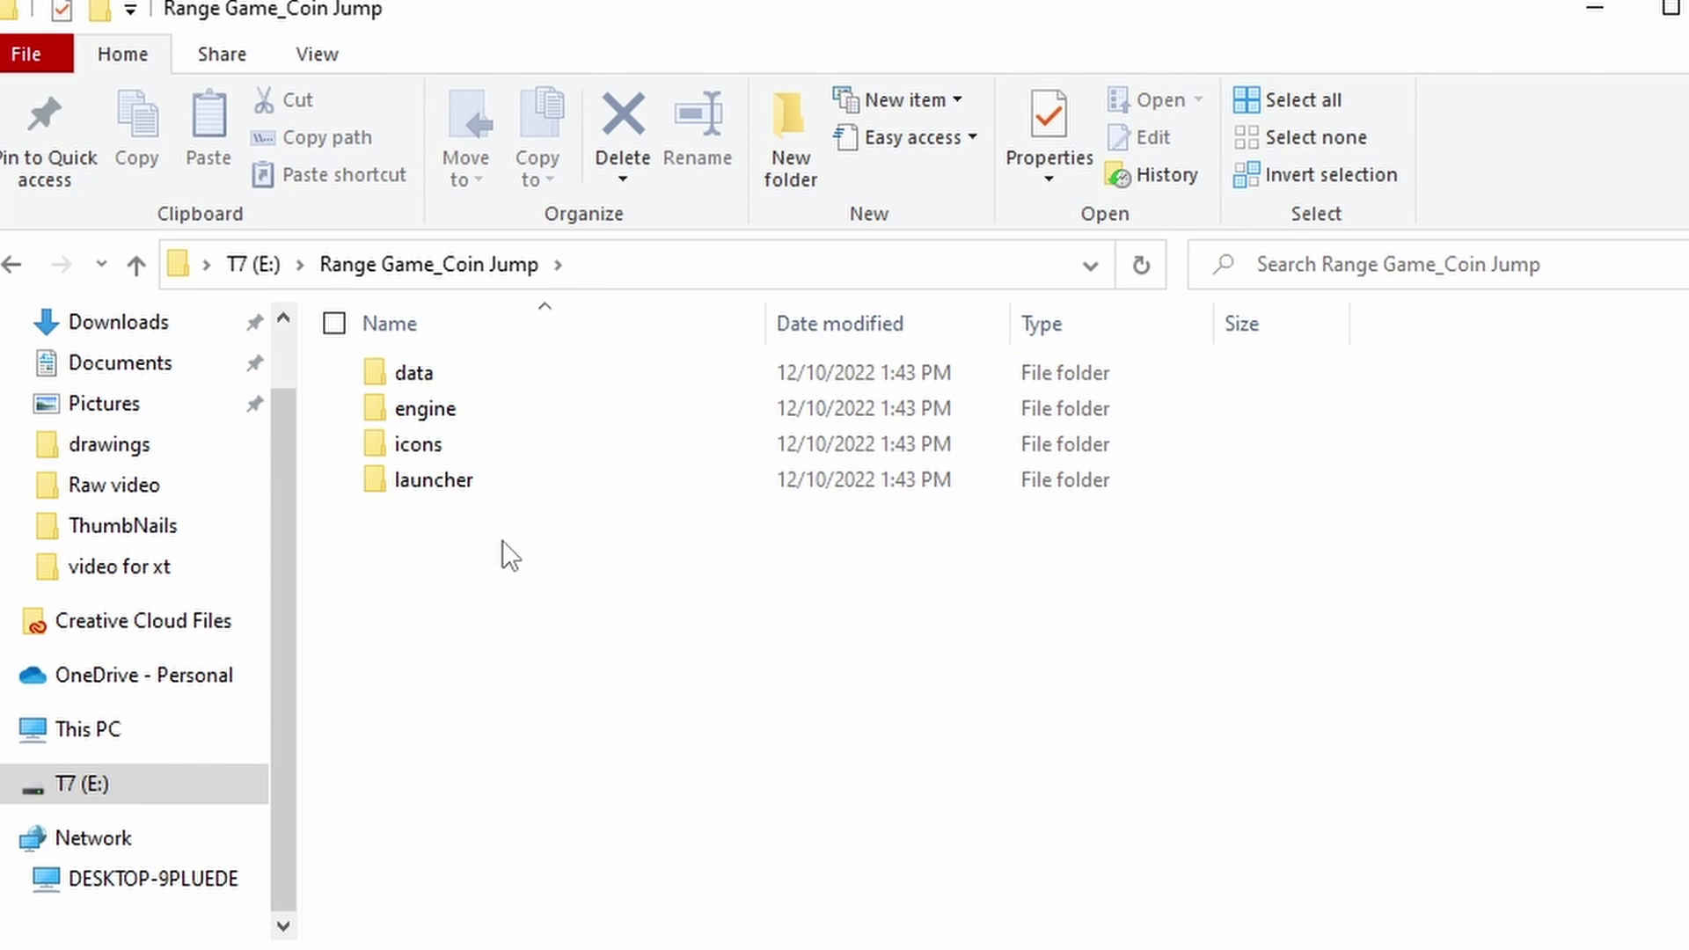
{"action": "double_click", "coordinate": [425, 408]}
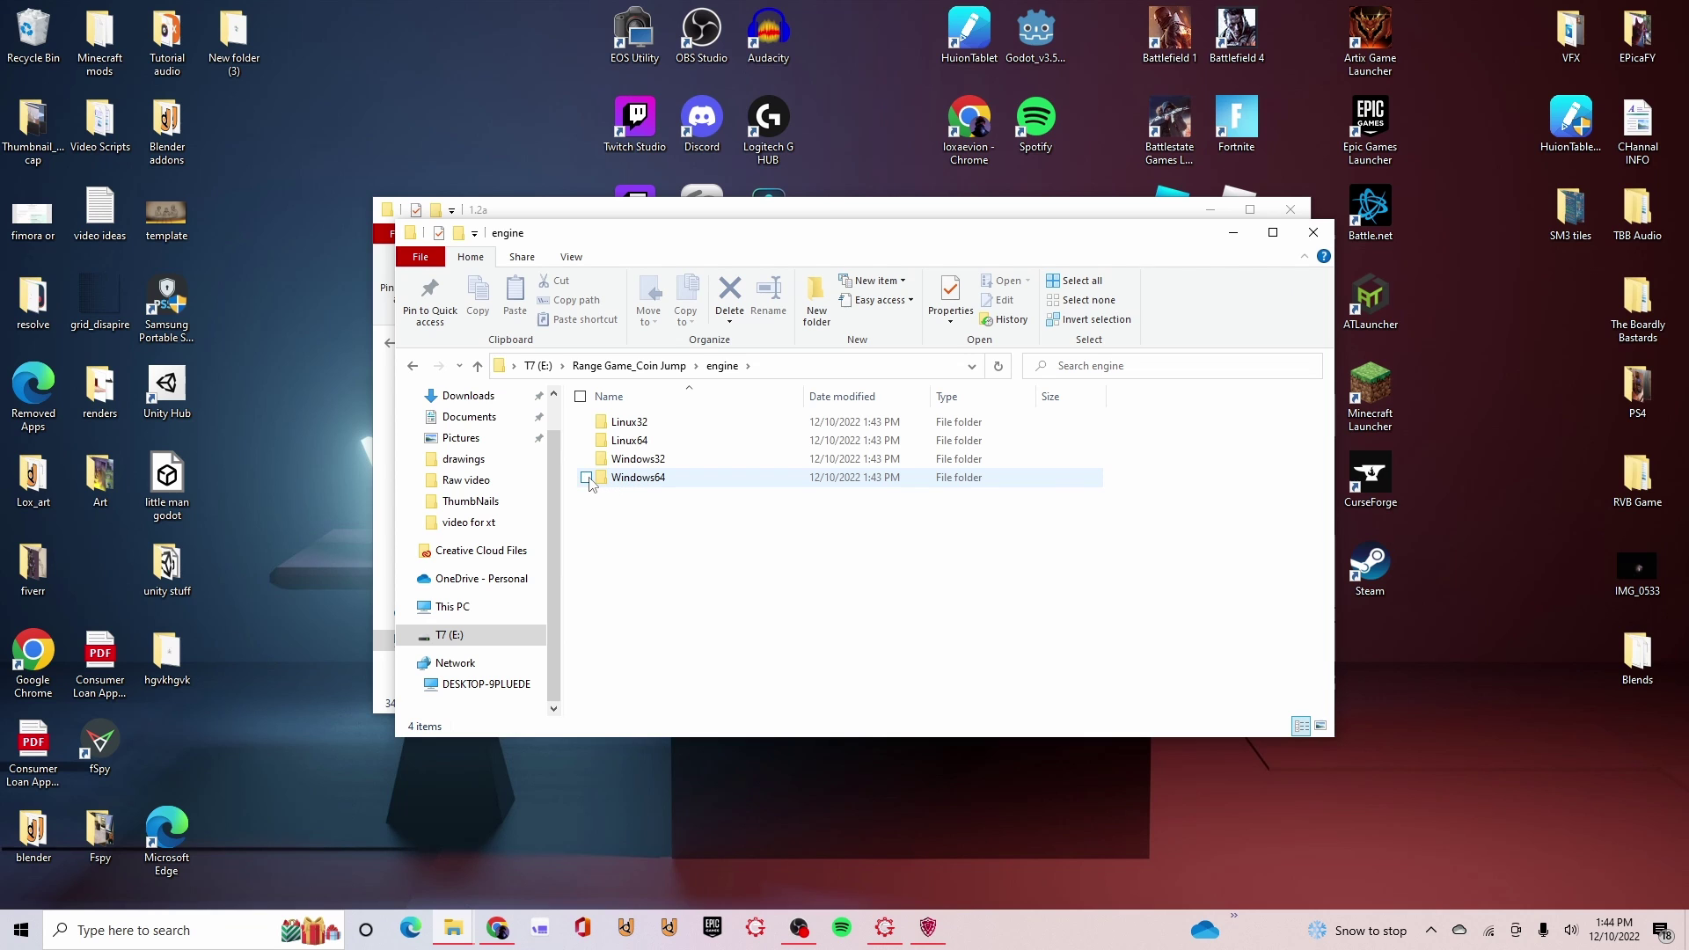
{"action": "double_click", "coordinate": [690, 481]}
{"action": "left_click_drag", "start_coordinate": [730, 236], "coordinate": [1143, 212]}
{"action": "left_click_drag", "start_coordinate": [755, 224], "coordinate": [398, 232]}
Copy all DLL files, blenderplayer and the 2.79 and blender.crt folders from RangeEngine 1.2a into the project's engine/Windows64 folder.
{"action": "scroll", "coordinate": [334, 545], "scroll_direction": "down", "scroll_amount": 6}
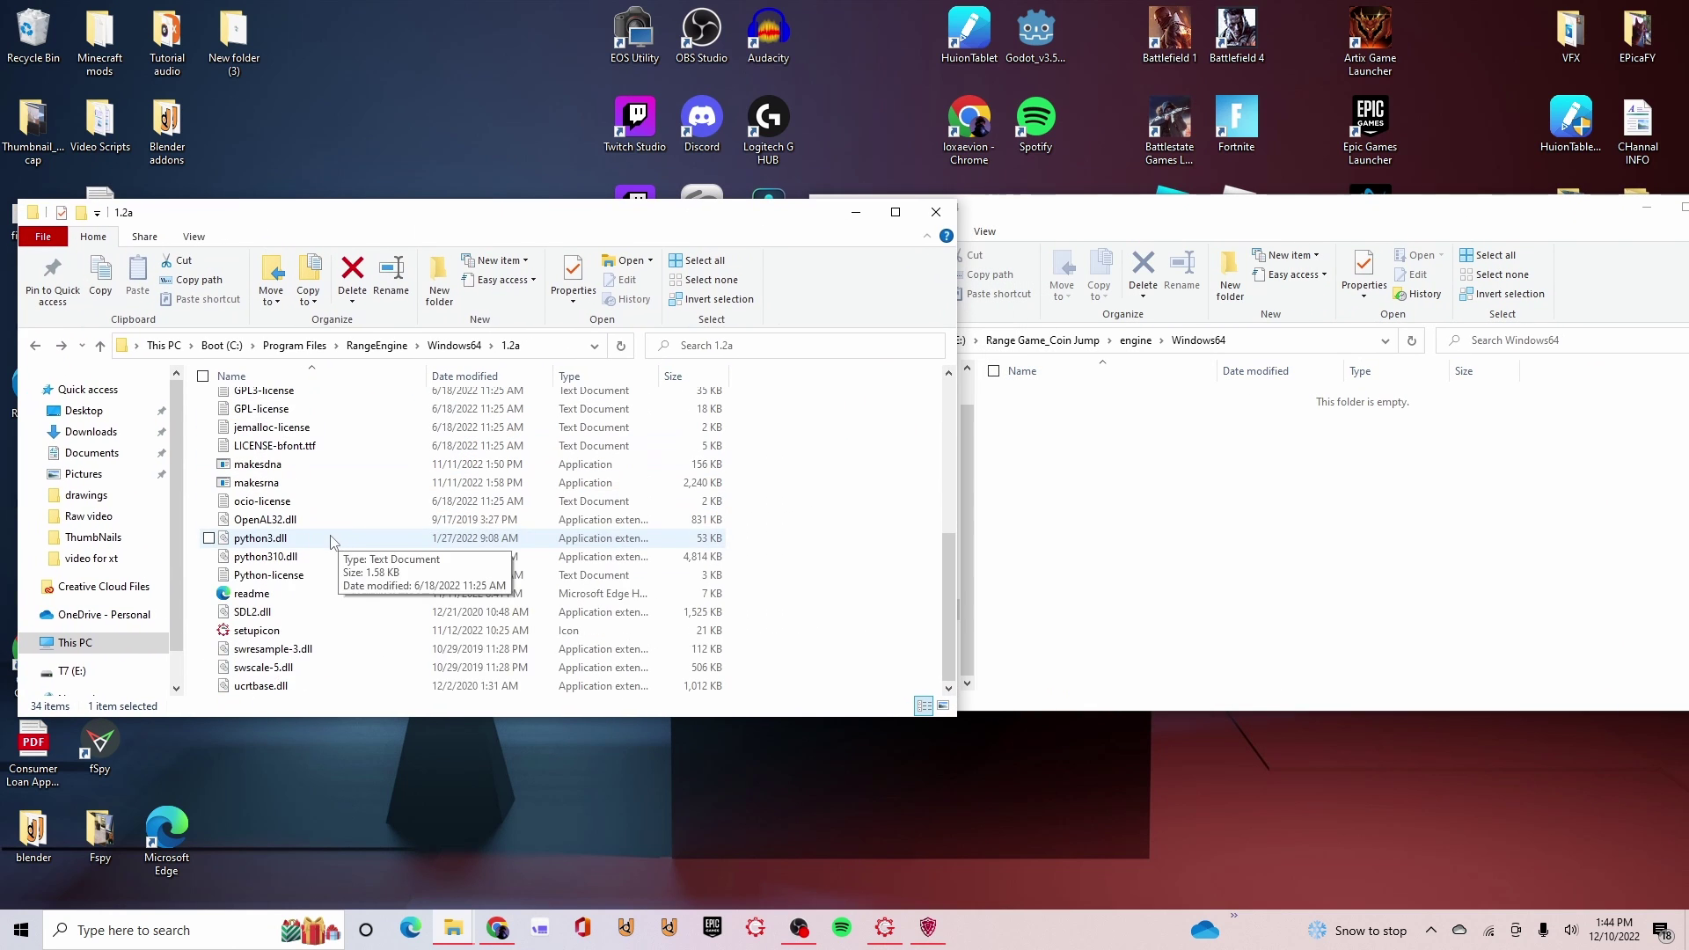
{"action": "left_click", "coordinate": [266, 692]}
{"action": "left_click", "coordinate": [264, 667], "text": "ctrl"}
{"action": "left_click", "coordinate": [273, 648], "text": "ctrl"}
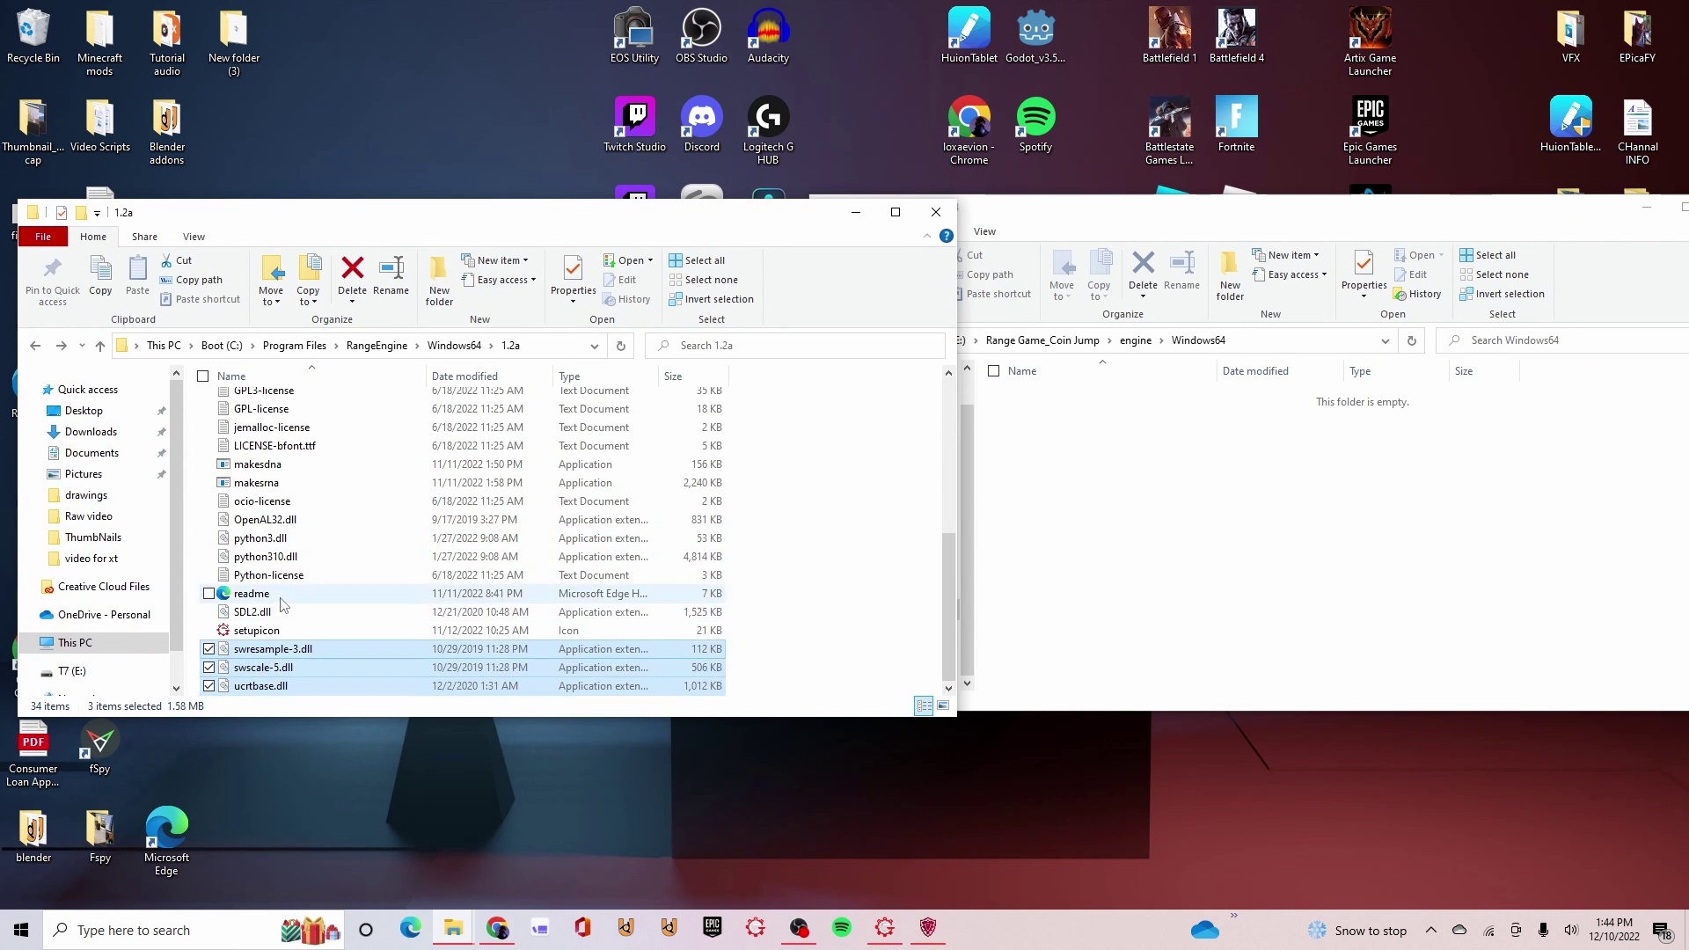
{"action": "left_click", "coordinate": [253, 611], "text": "ctrl"}
{"action": "left_click", "coordinate": [266, 556], "text": "ctrl"}
{"action": "left_click", "coordinate": [296, 539], "text": "ctrl"}
{"action": "left_click", "coordinate": [296, 520], "text": "ctrl"}
{"action": "scroll", "coordinate": [297, 525], "scroll_direction": "up", "scroll_amount": 3}
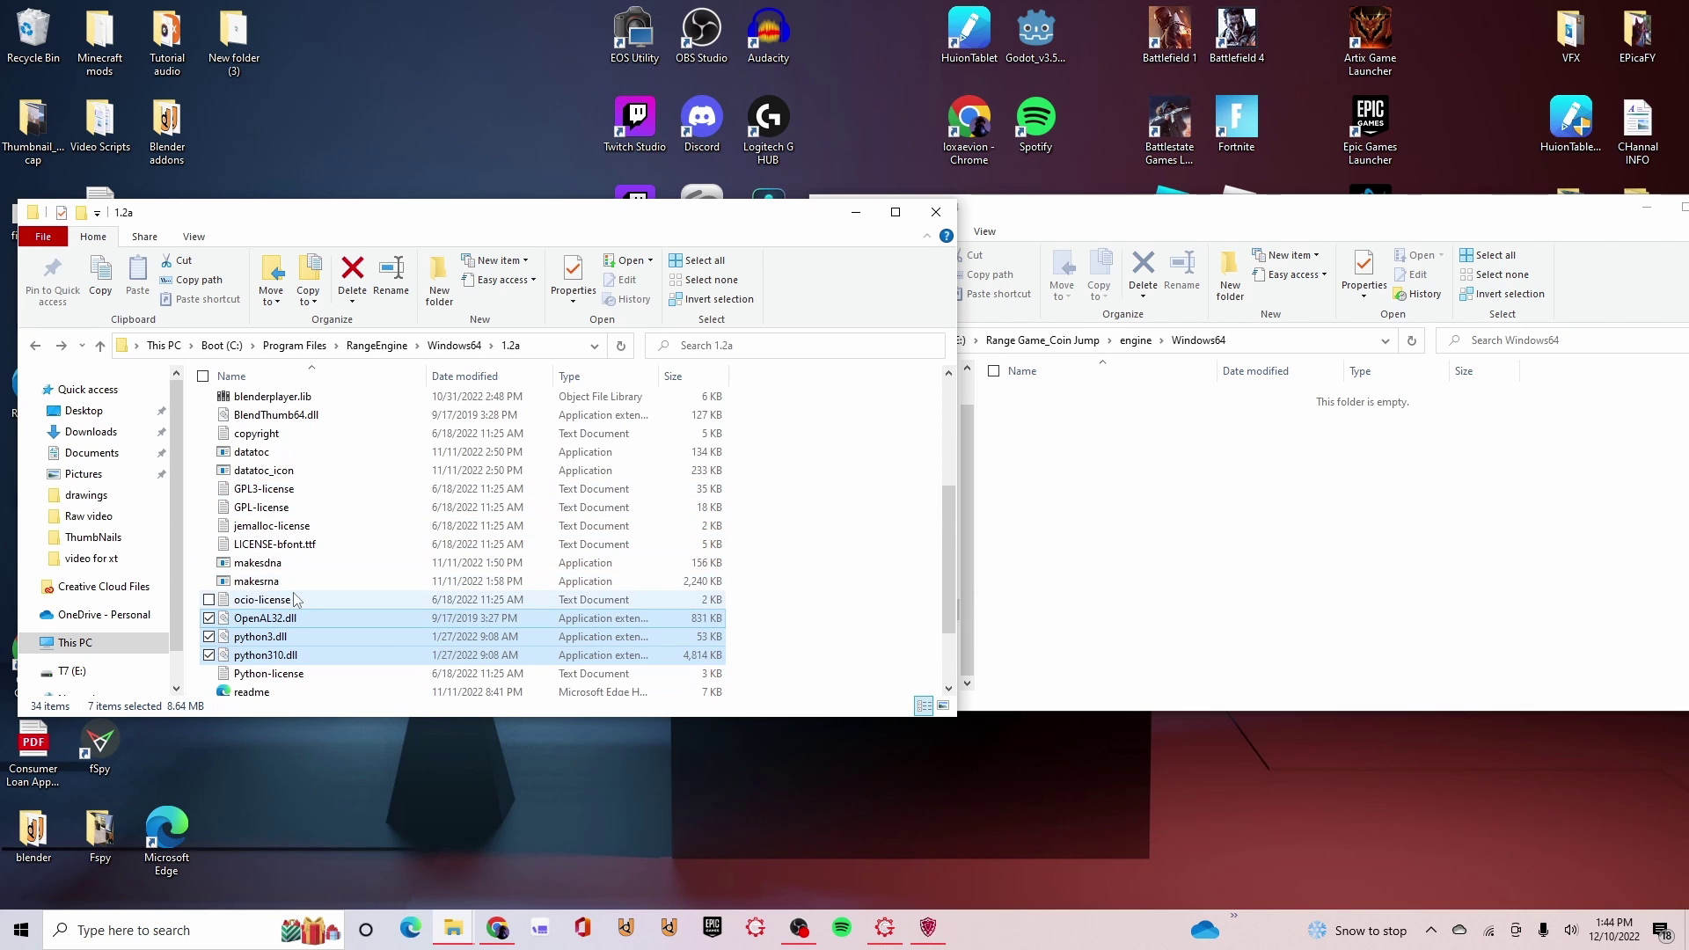
{"action": "left_click", "coordinate": [297, 472], "text": "ctrl"}
{"action": "scroll", "coordinate": [297, 472], "scroll_direction": "up", "scroll_amount": 1}
{"action": "left_click", "coordinate": [264, 471], "text": "ctrl"}
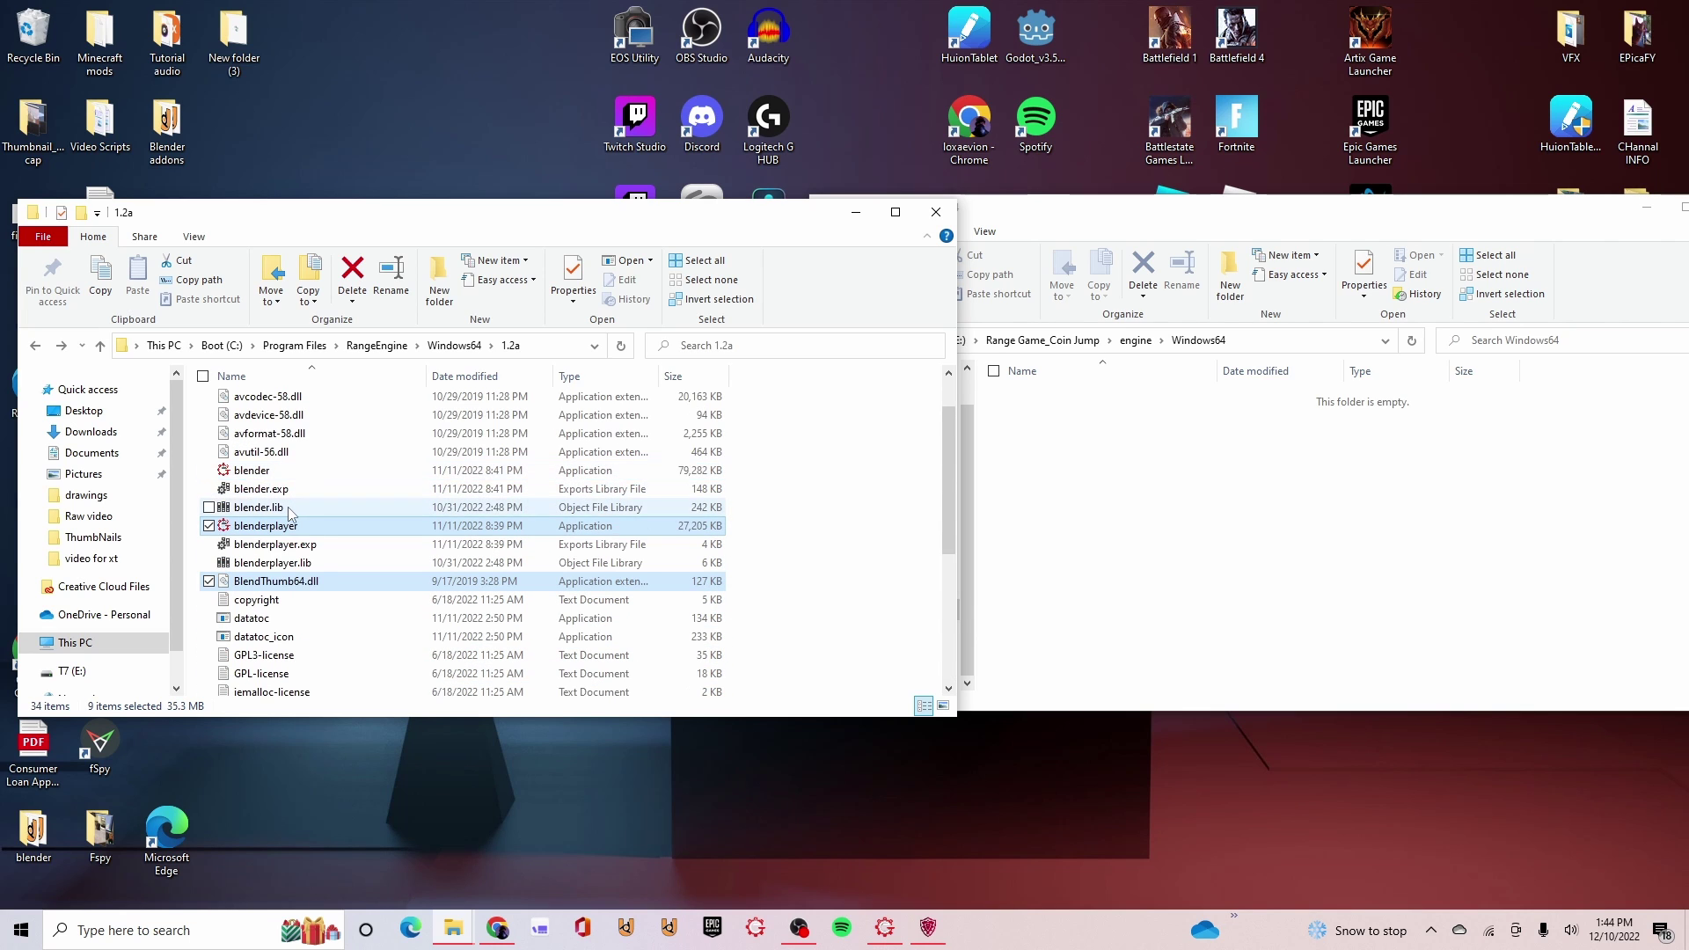
{"action": "scroll", "coordinate": [295, 479], "scroll_direction": "up", "scroll_amount": 2}
{"action": "left_click", "coordinate": [264, 512], "text": "ctrl"}
{"action": "left_click", "coordinate": [268, 494], "text": "ctrl"}
{"action": "left_click", "coordinate": [268, 476], "text": "ctrl"}
{"action": "left_click", "coordinate": [268, 457], "text": "ctrl"}
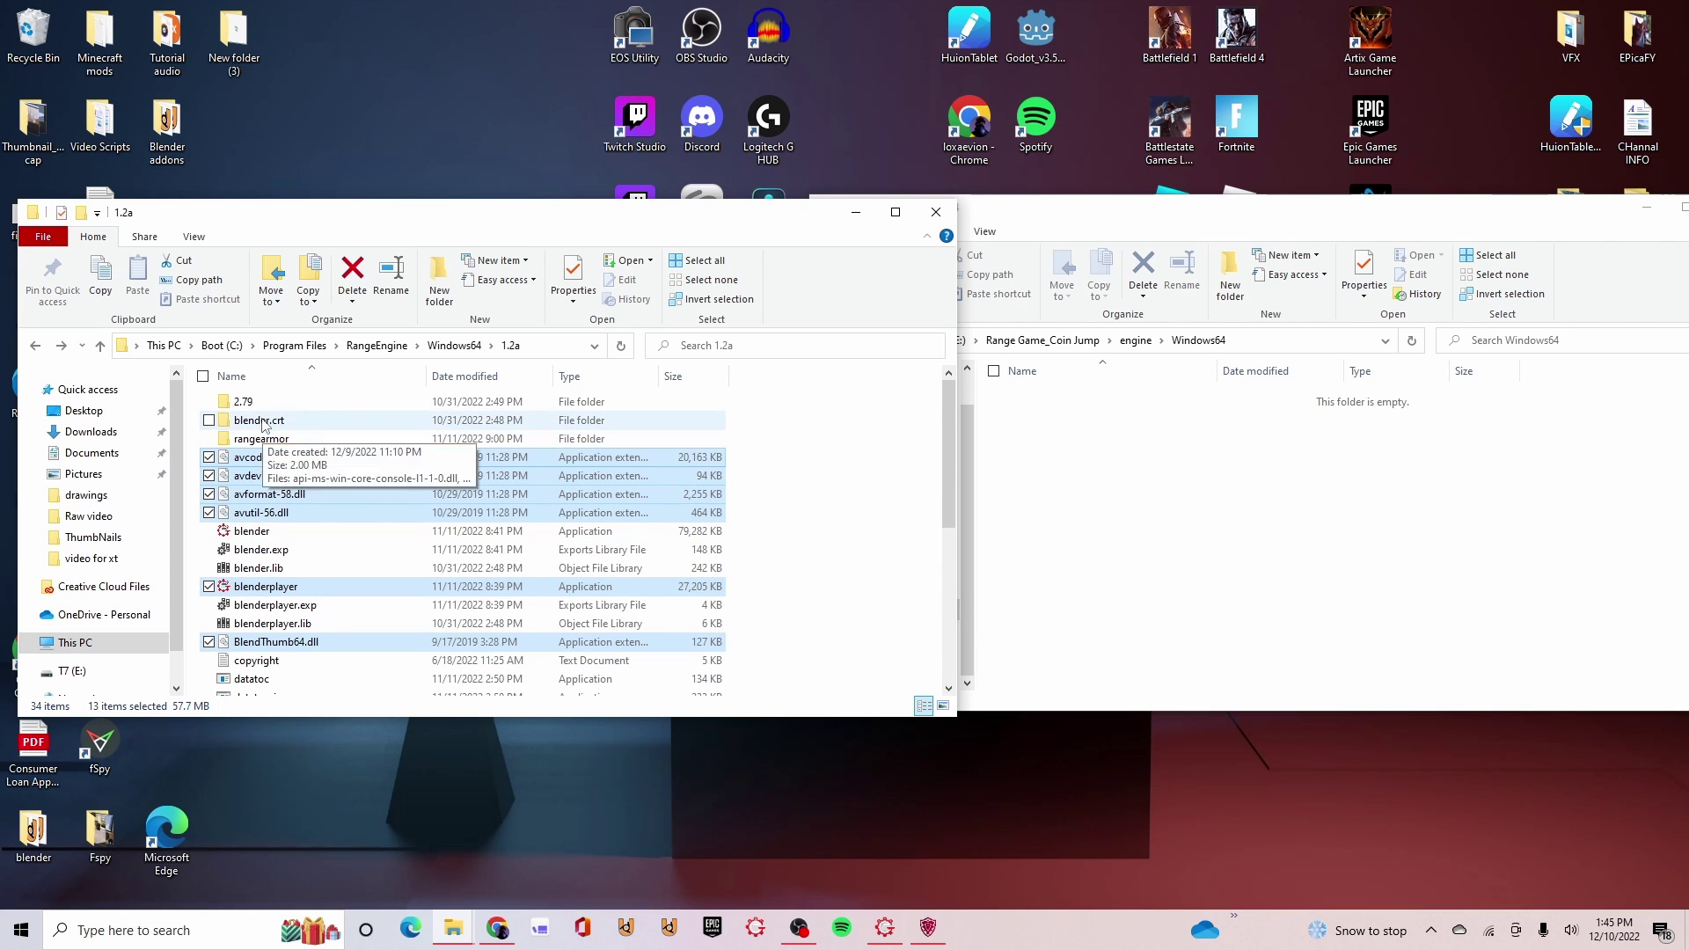
{"action": "left_click", "coordinate": [301, 423], "text": "ctrl"}
{"action": "left_click", "coordinate": [301, 402], "text": "ctrl"}
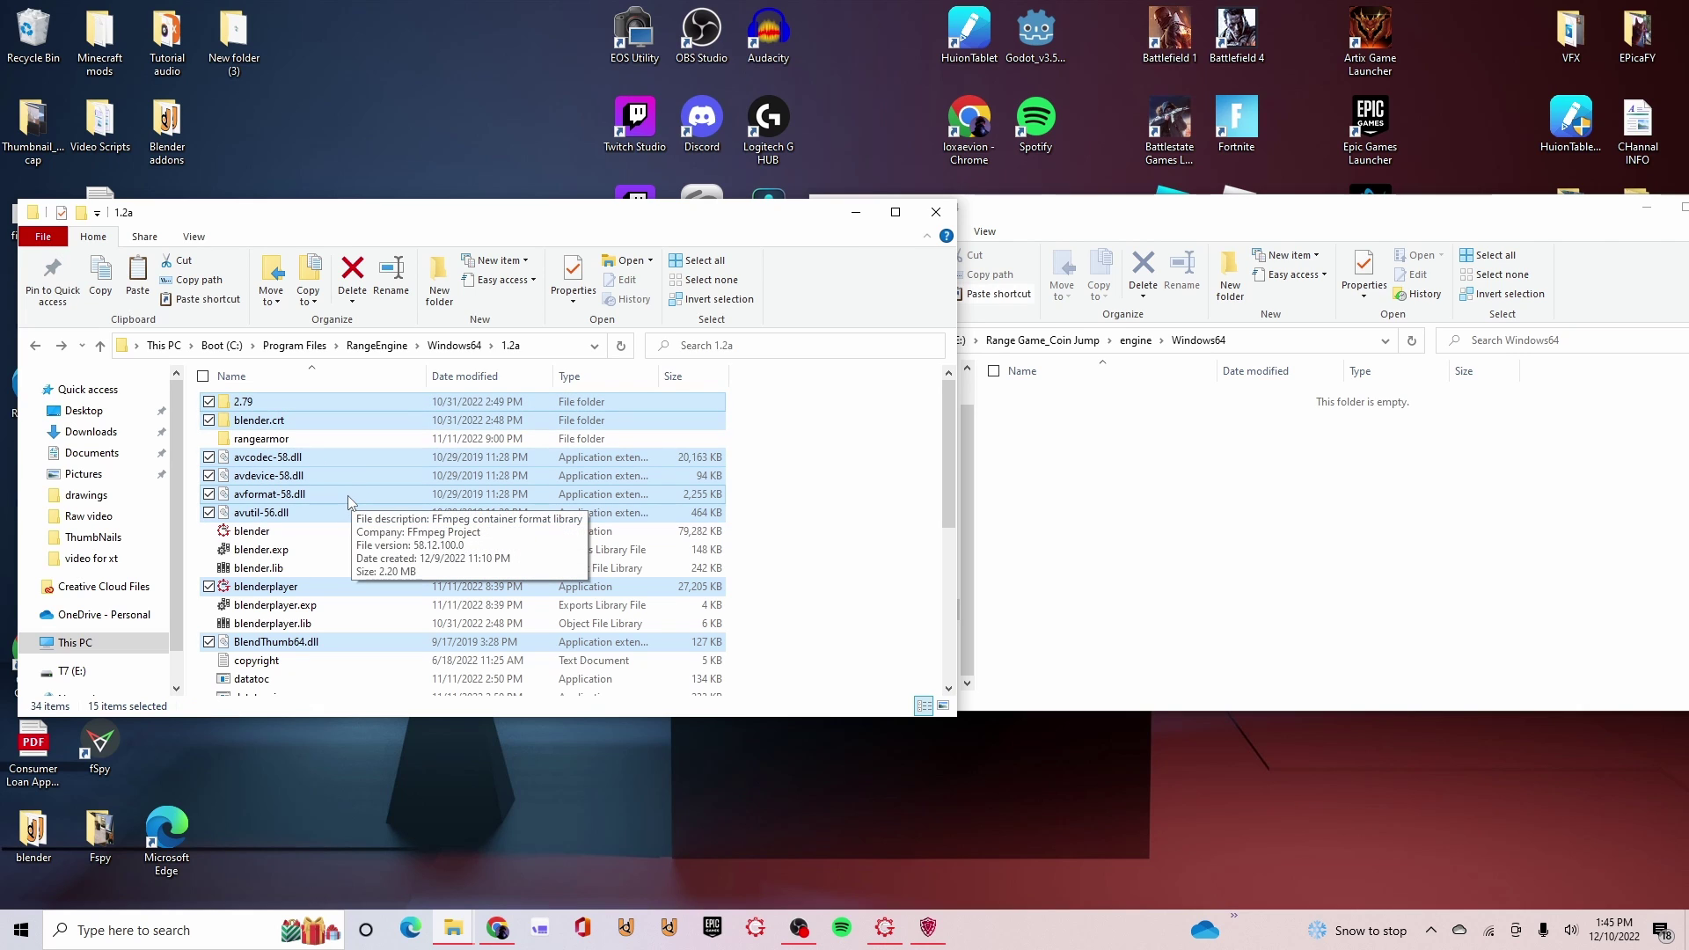
{"action": "right_click", "coordinate": [347, 494]}
{"action": "left_click", "coordinate": [419, 666]}
{"action": "left_click", "coordinate": [1106, 457]}
{"action": "right_click", "coordinate": [1081, 479]}
{"action": "left_click", "coordinate": [1144, 599]}
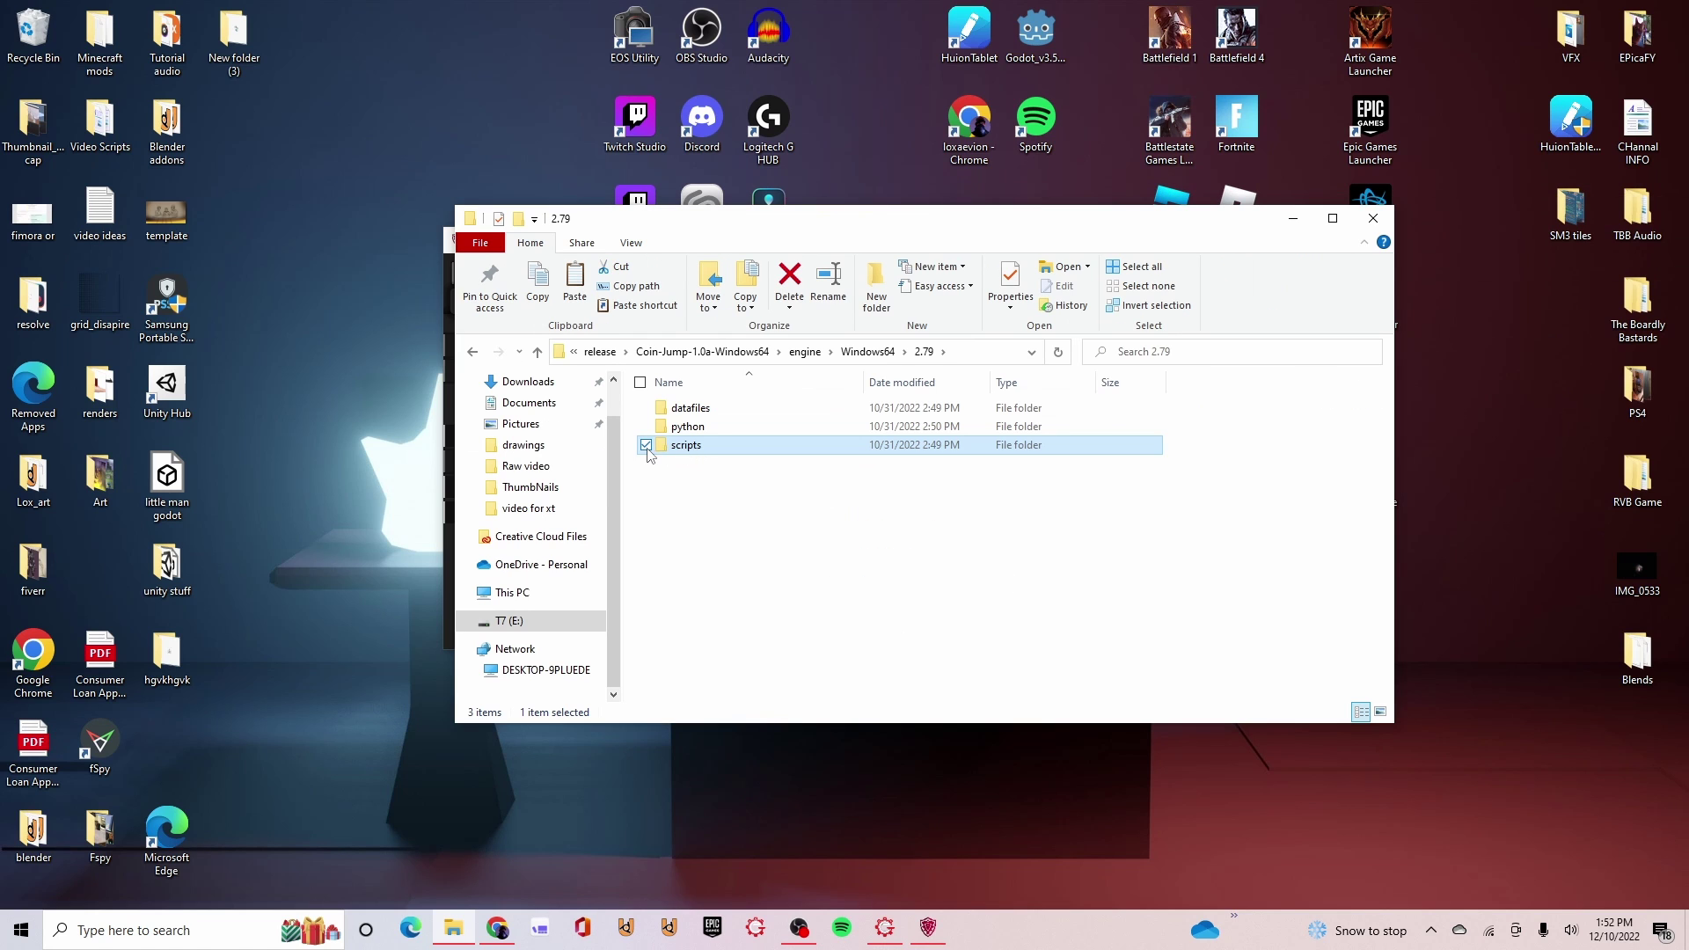
Permanently delete the scripts folder from engine/Windows64/2.79 of the Coin-Jump-1.0a-Windows64 release.
{"action": "key", "text": "shift+Delete"}
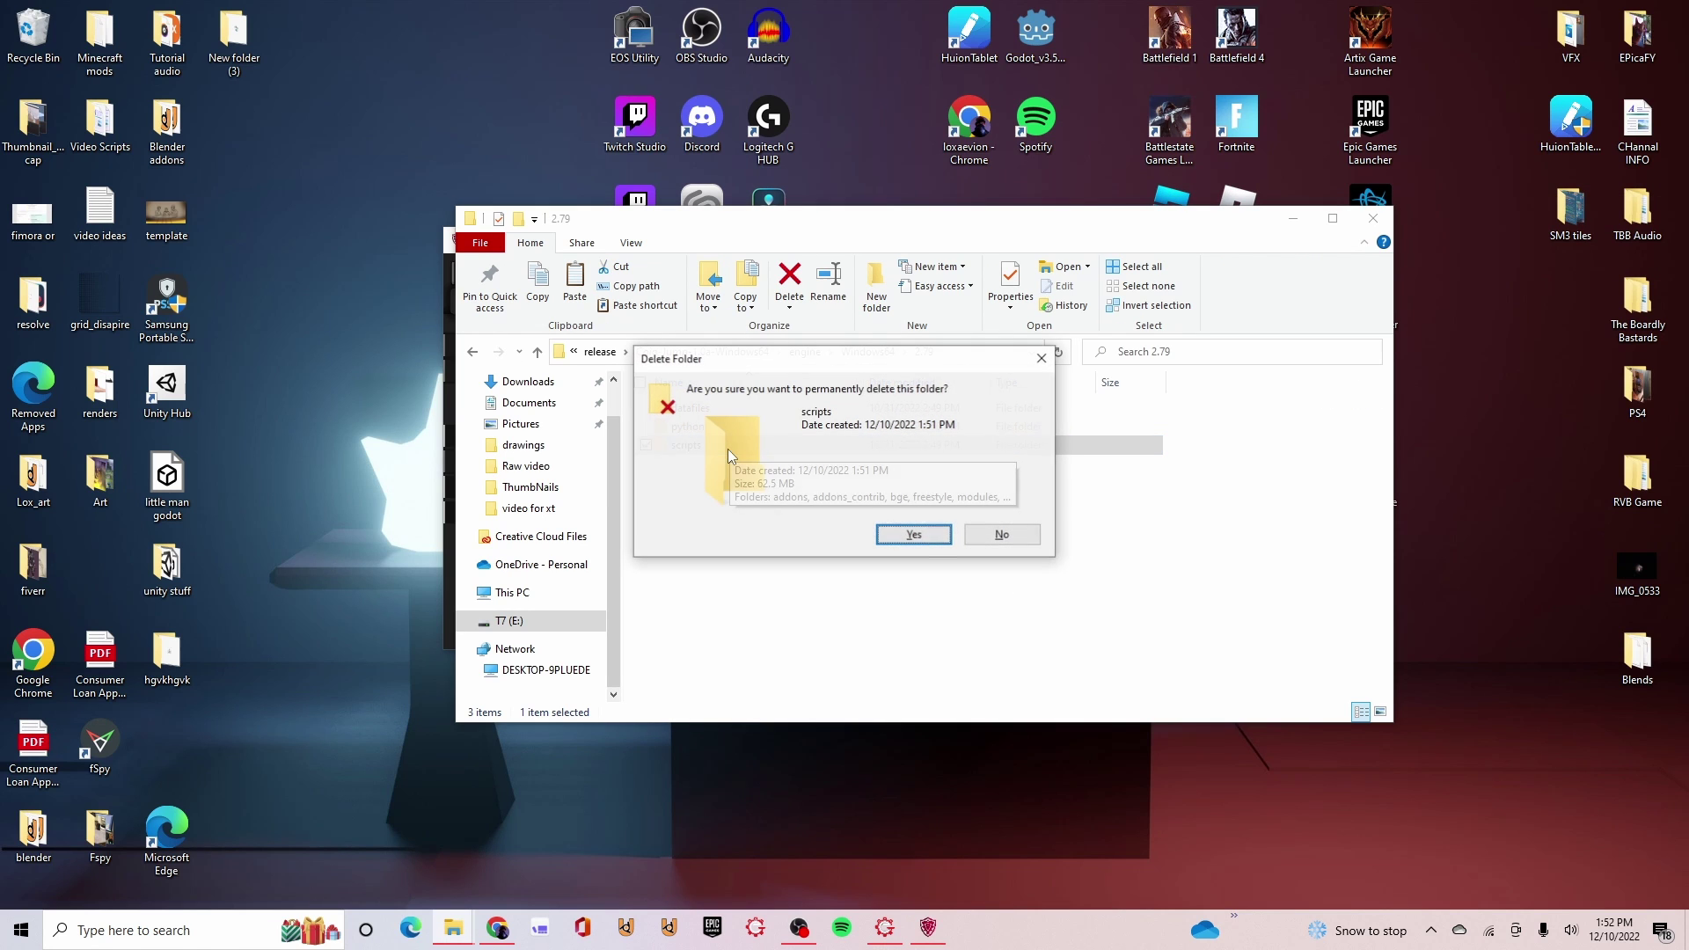
{"action": "left_click", "coordinate": [897, 535]}
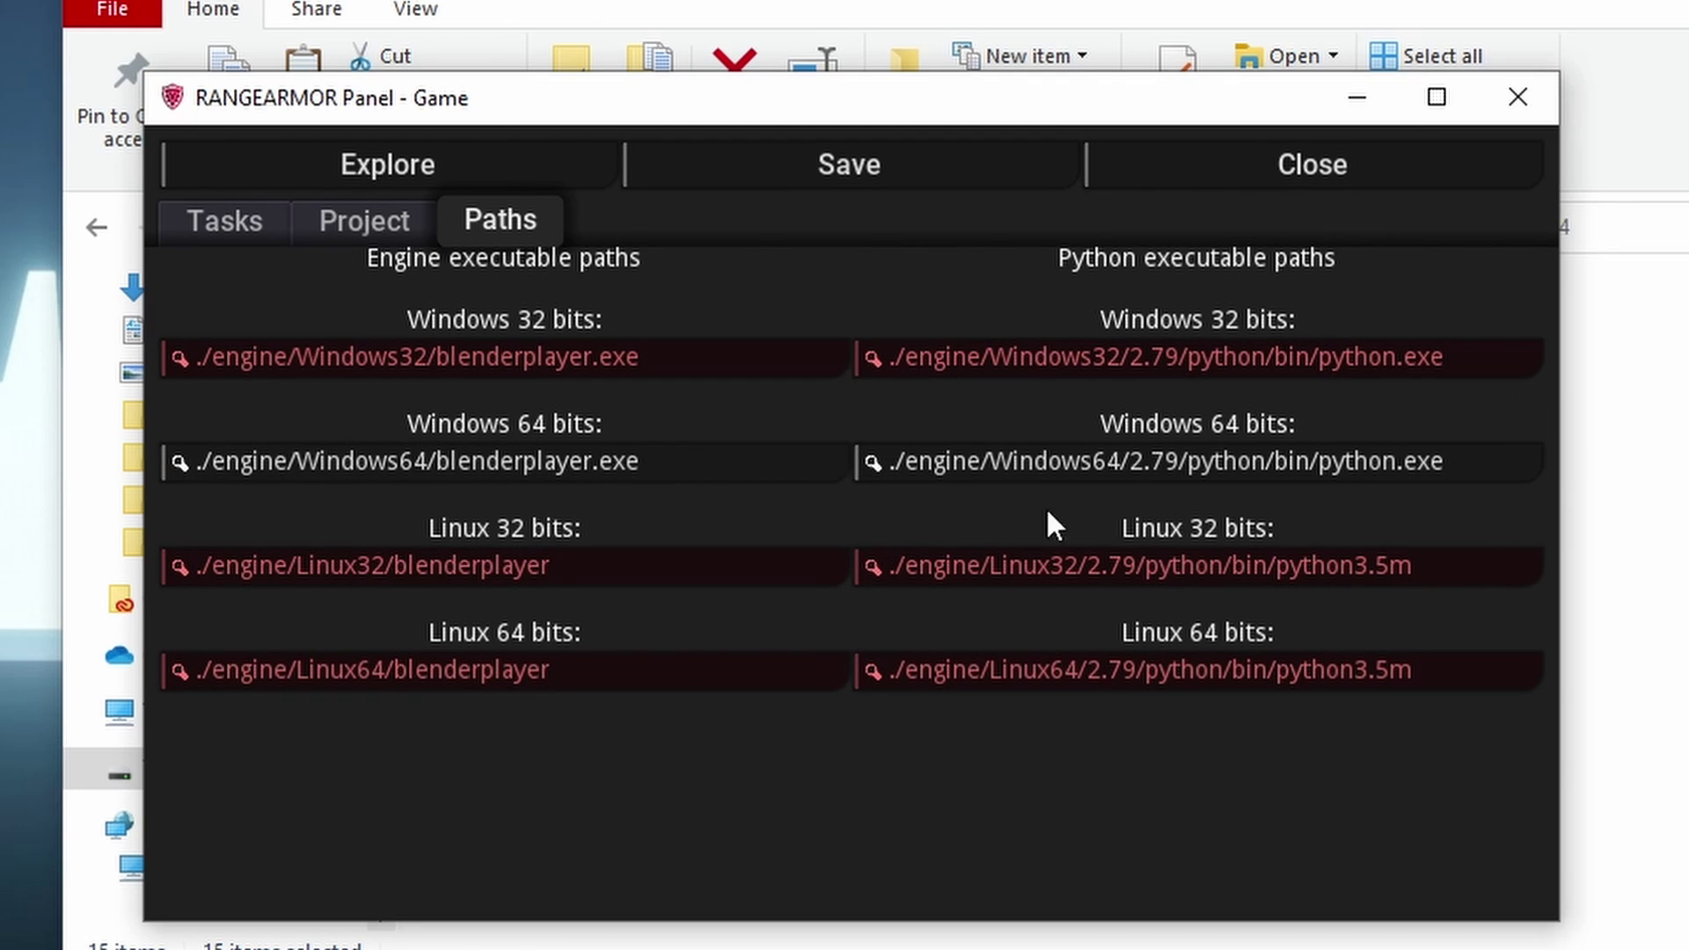
In the RangeArmor Panel's project settings, set the game name to "Coin Jump" and the version to 1.0a.
{"action": "left_click", "coordinate": [352, 220]}
{"action": "left_click", "coordinate": [300, 324]}
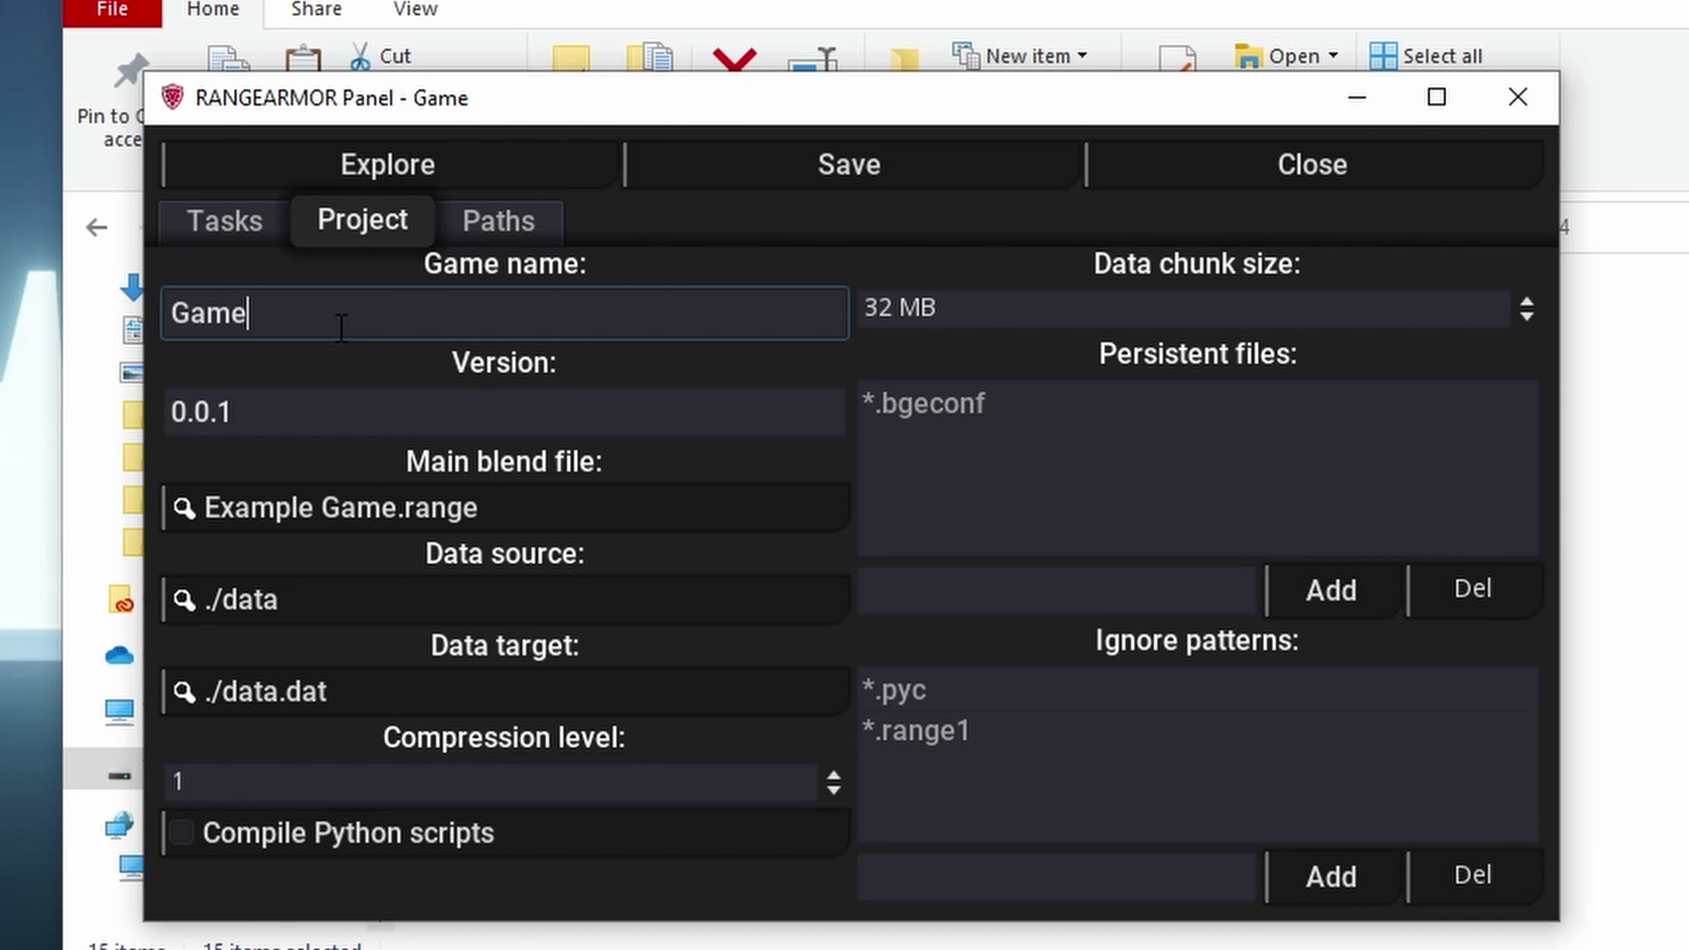
{"action": "key", "text": "BackSpace"}
{"action": "key", "text": "BackSpace"}
{"action": "key", "text": "BackSpace"}
{"action": "key", "text": "BackSpace"}
{"action": "type", "text": "Coin Jump"}
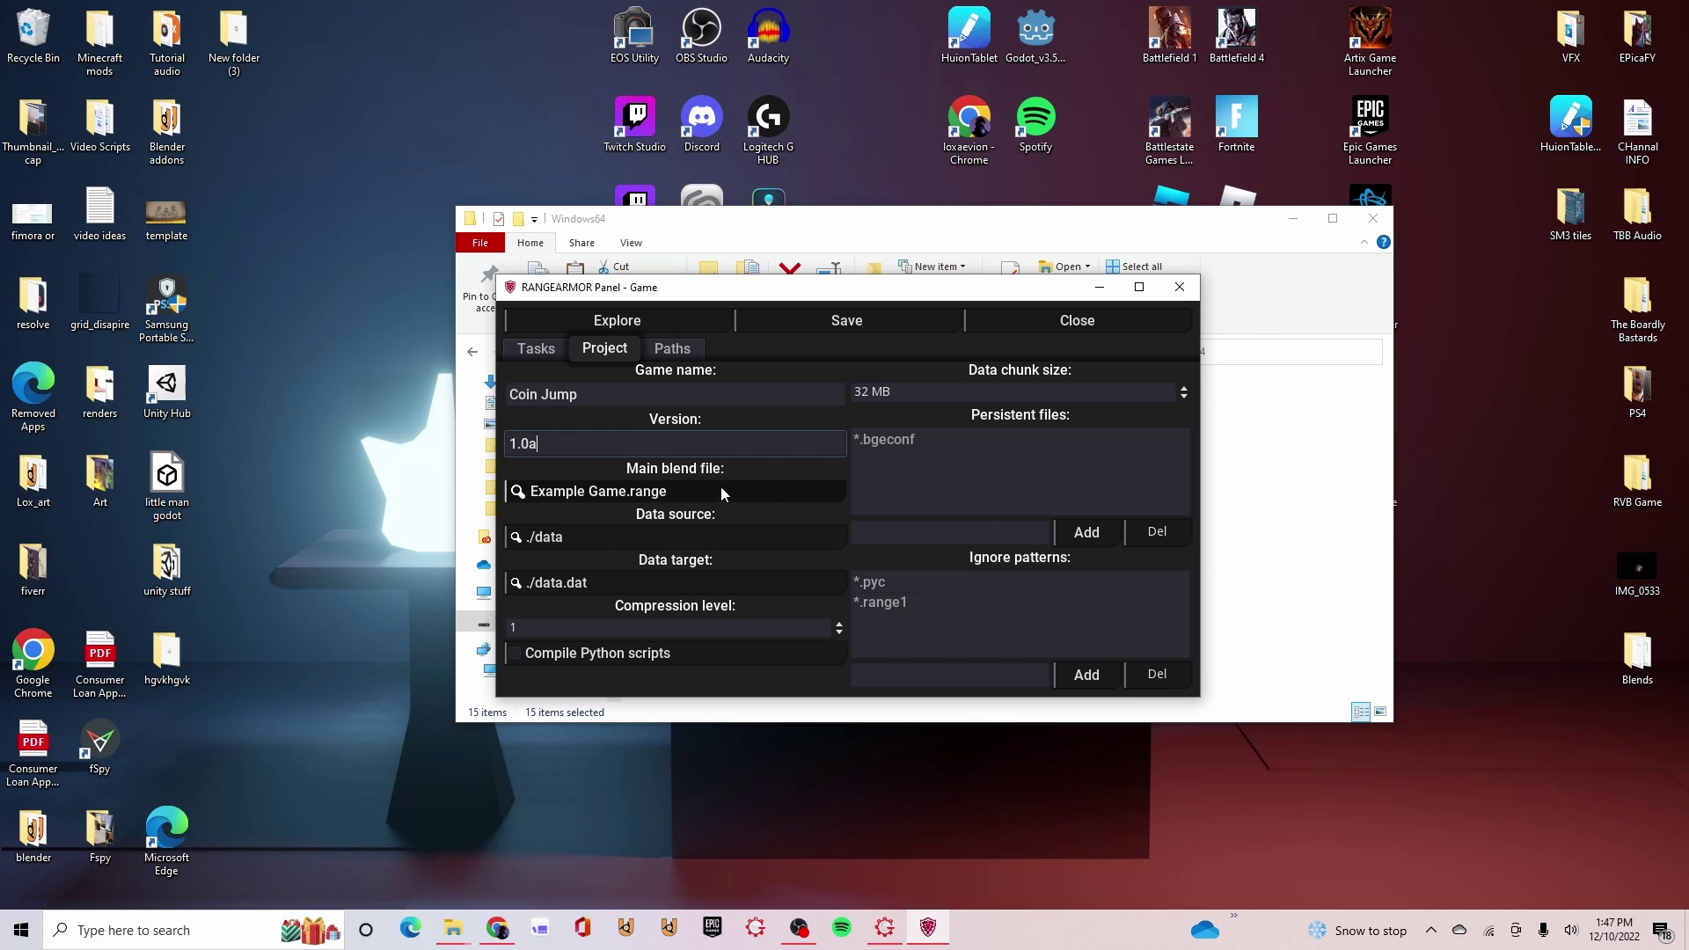
Copy Range Armor.range from RanGe Game Projects into the Range Game_Coin Jump data folder and return to the project folder.
{"action": "left_click", "coordinate": [803, 239]}
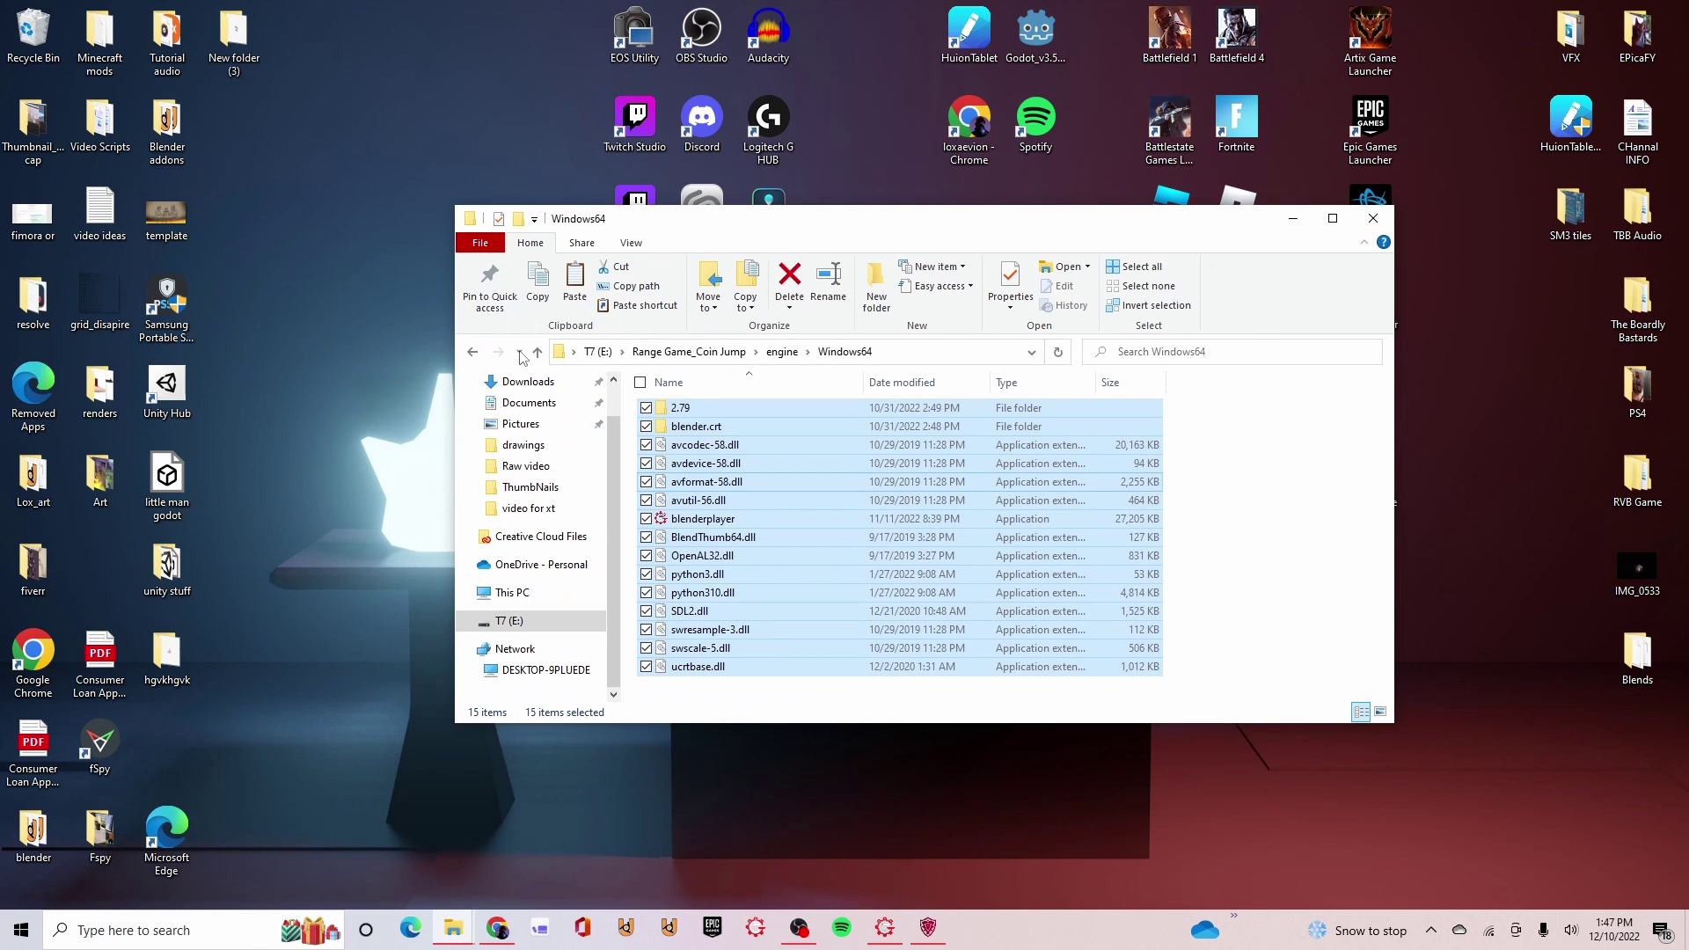
{"action": "left_click", "coordinate": [475, 352]}
{"action": "left_click", "coordinate": [475, 352]}
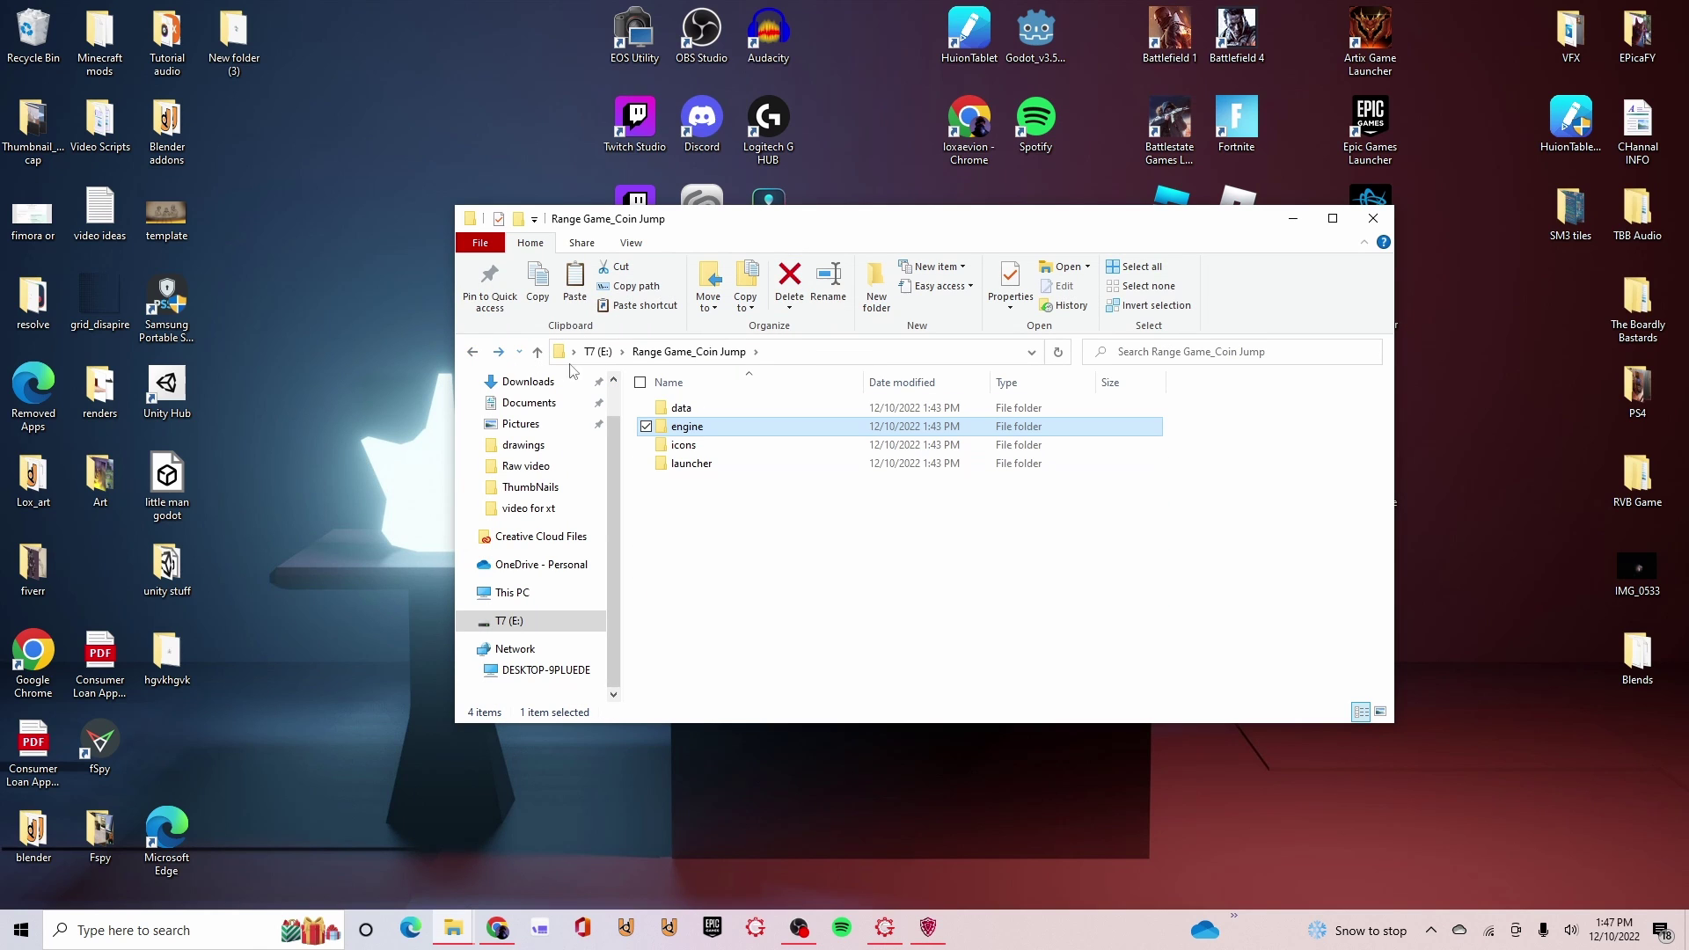
{"action": "double_click", "coordinate": [682, 408]}
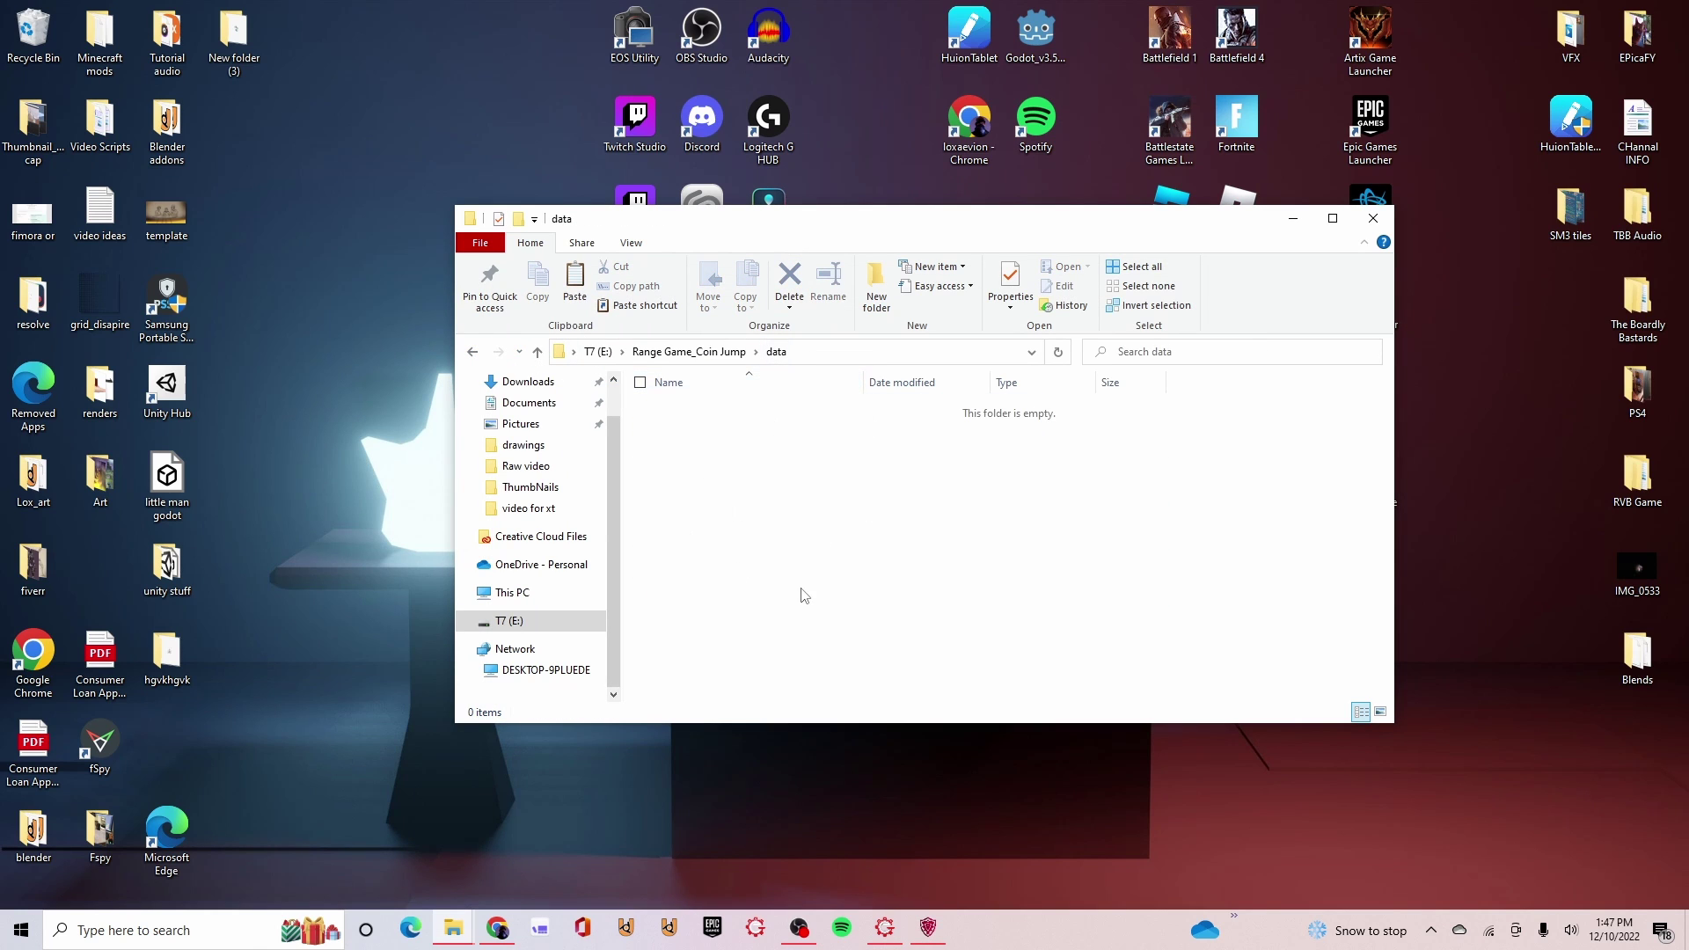
{"action": "mouse_move", "coordinate": [453, 928]}
{"action": "mouse_move", "coordinate": [363, 863]}
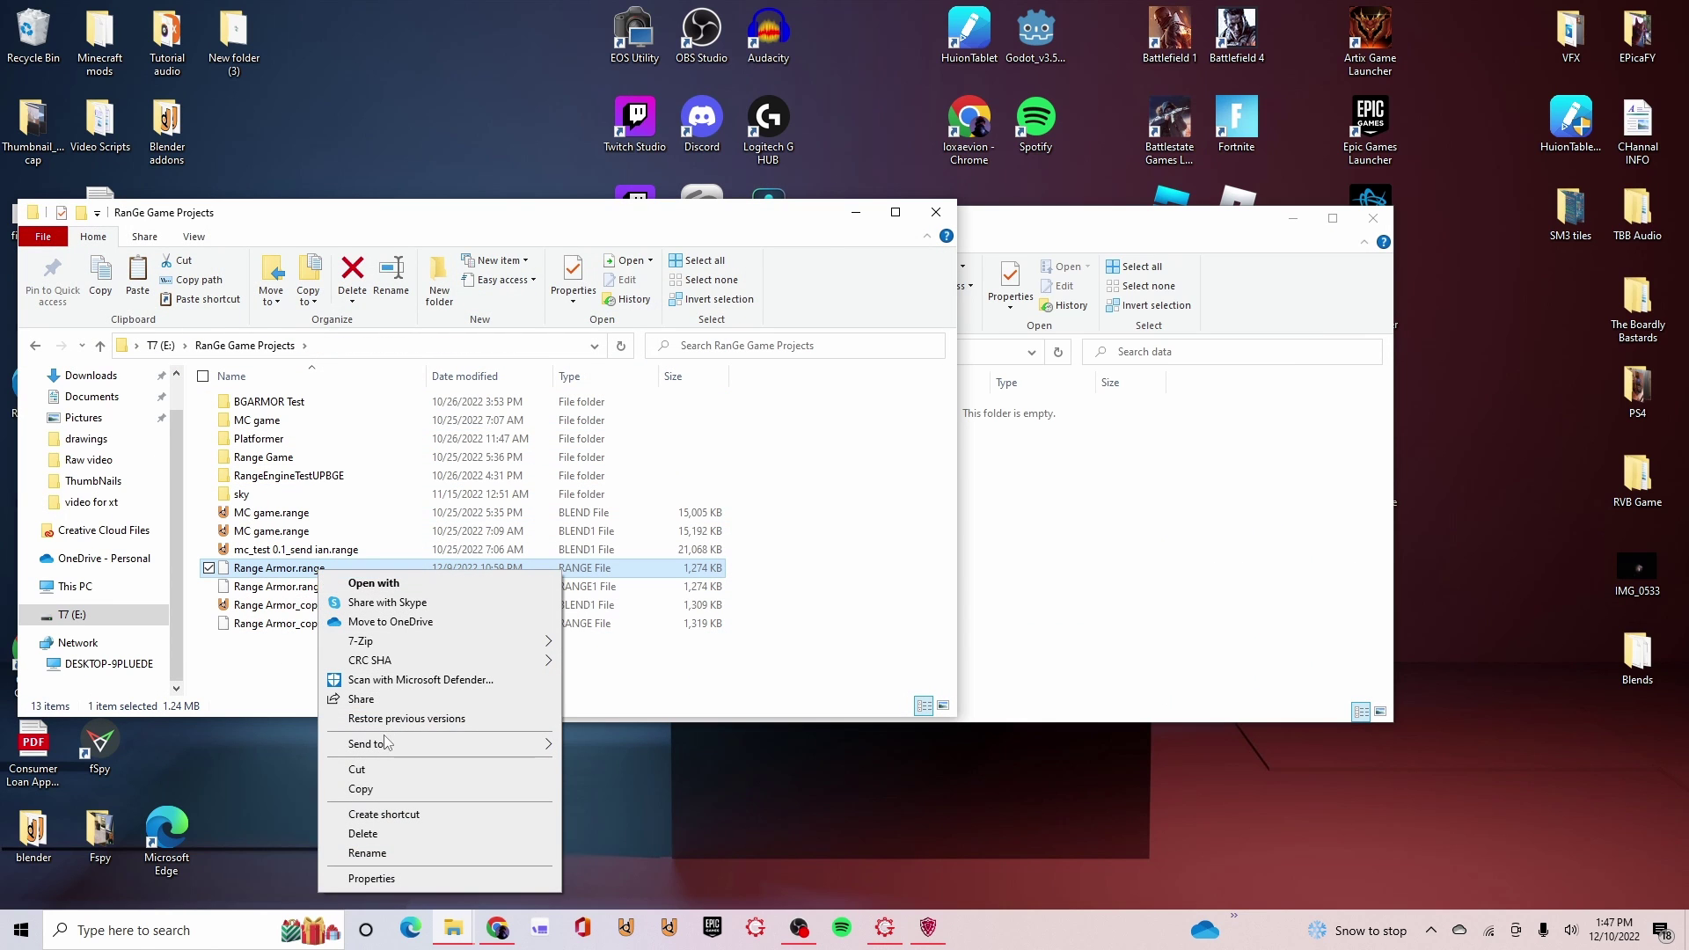
{"action": "left_click", "coordinate": [371, 790]}
{"action": "left_click", "coordinate": [855, 212]}
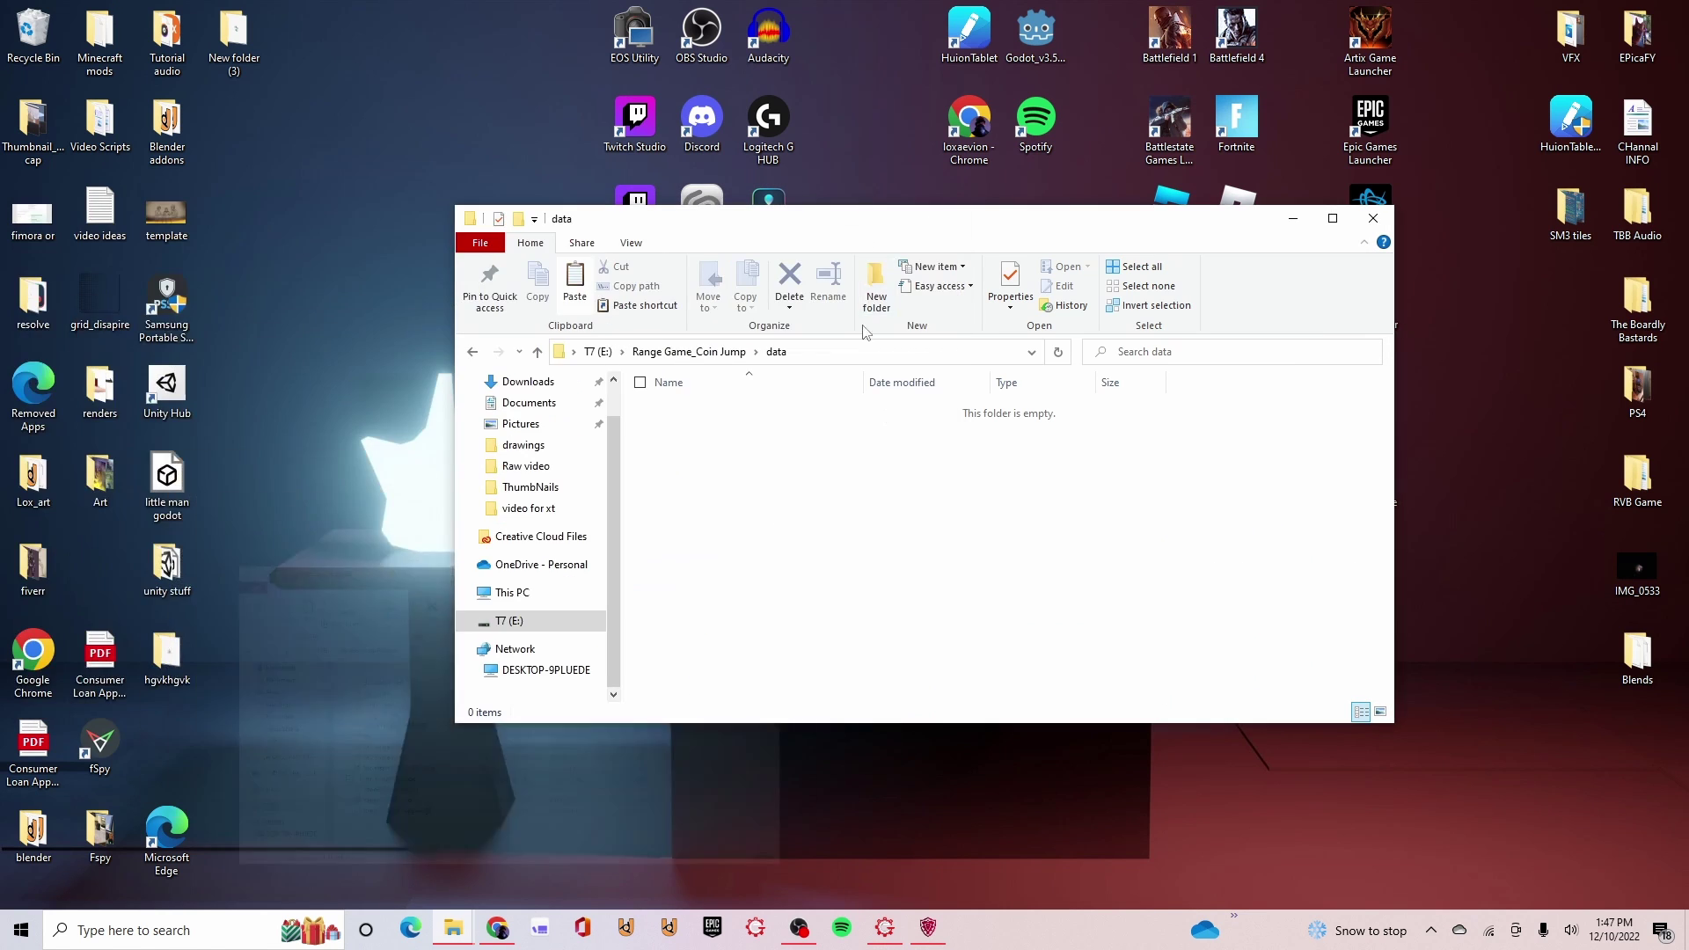
{"action": "right_click", "coordinate": [778, 496]}
{"action": "left_click", "coordinate": [819, 616]}
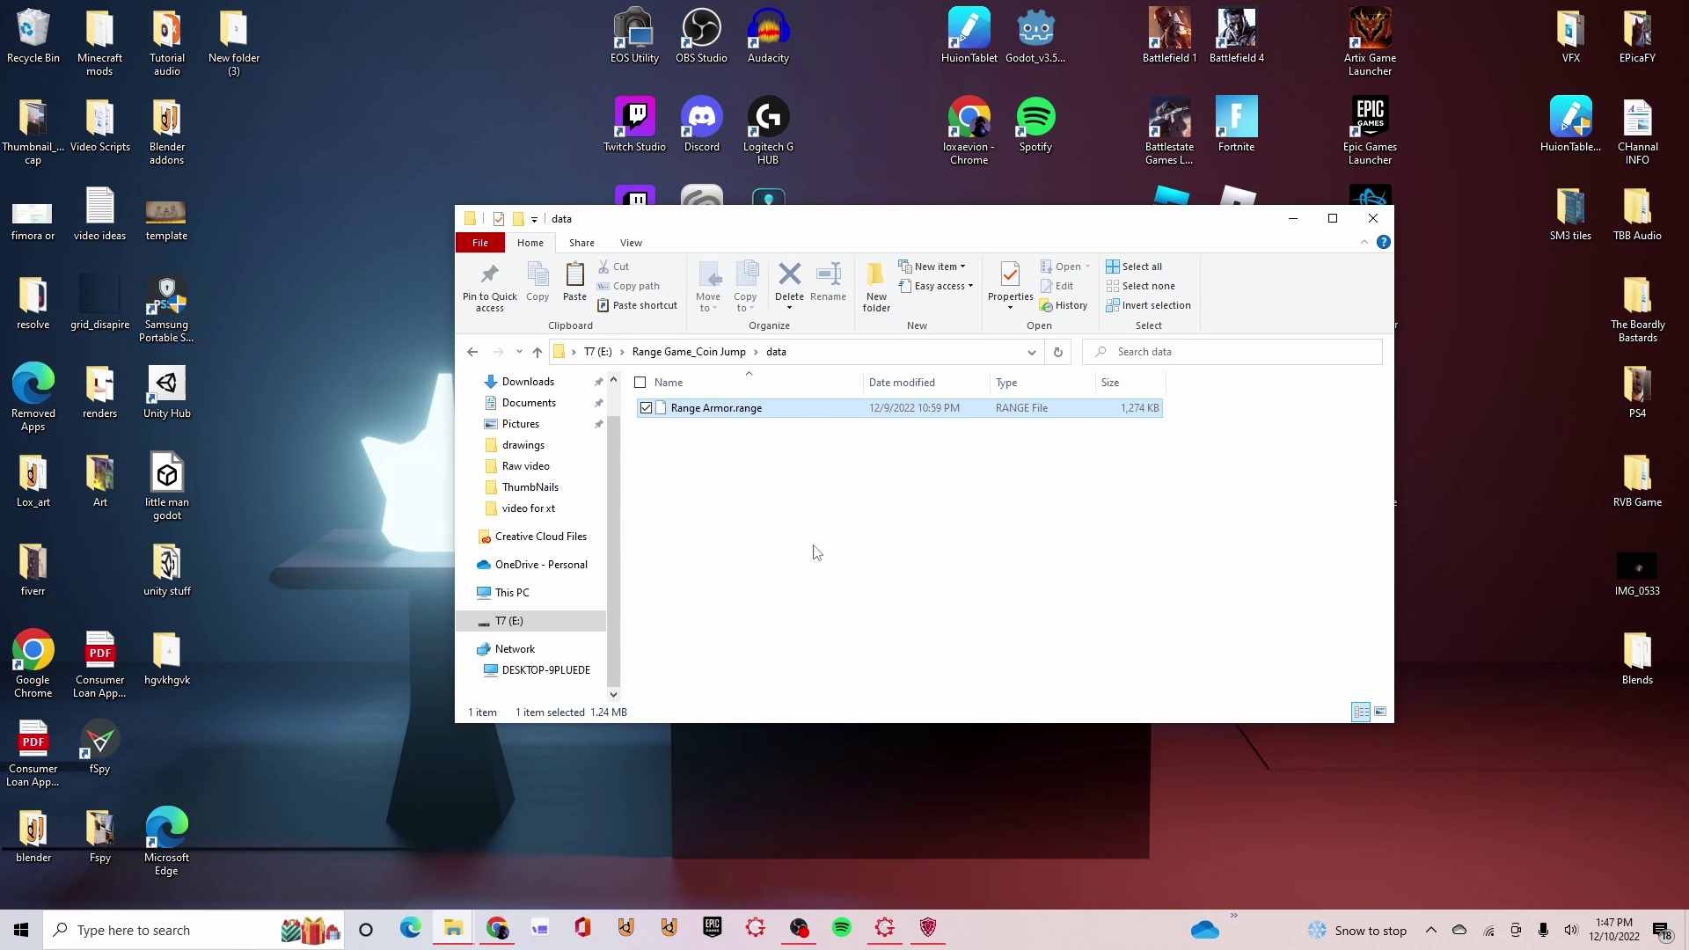
{"action": "left_click", "coordinate": [475, 352]}
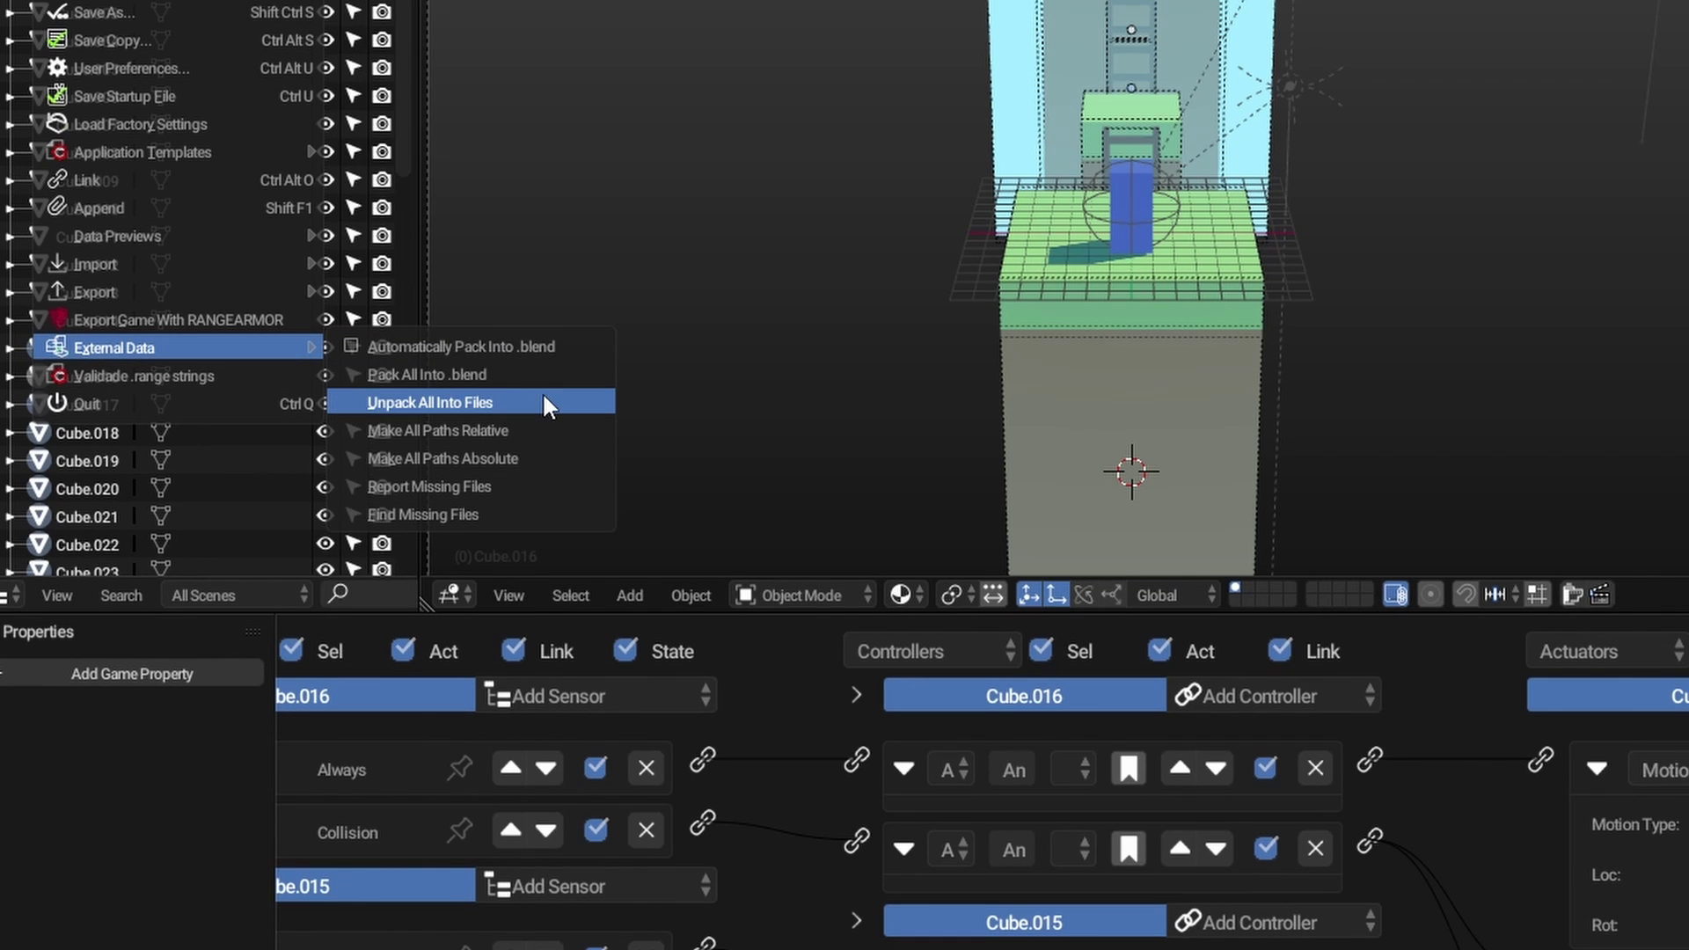
In Range Engine, unpack all of the game's external data into files.
{"action": "left_click", "coordinate": [544, 402]}
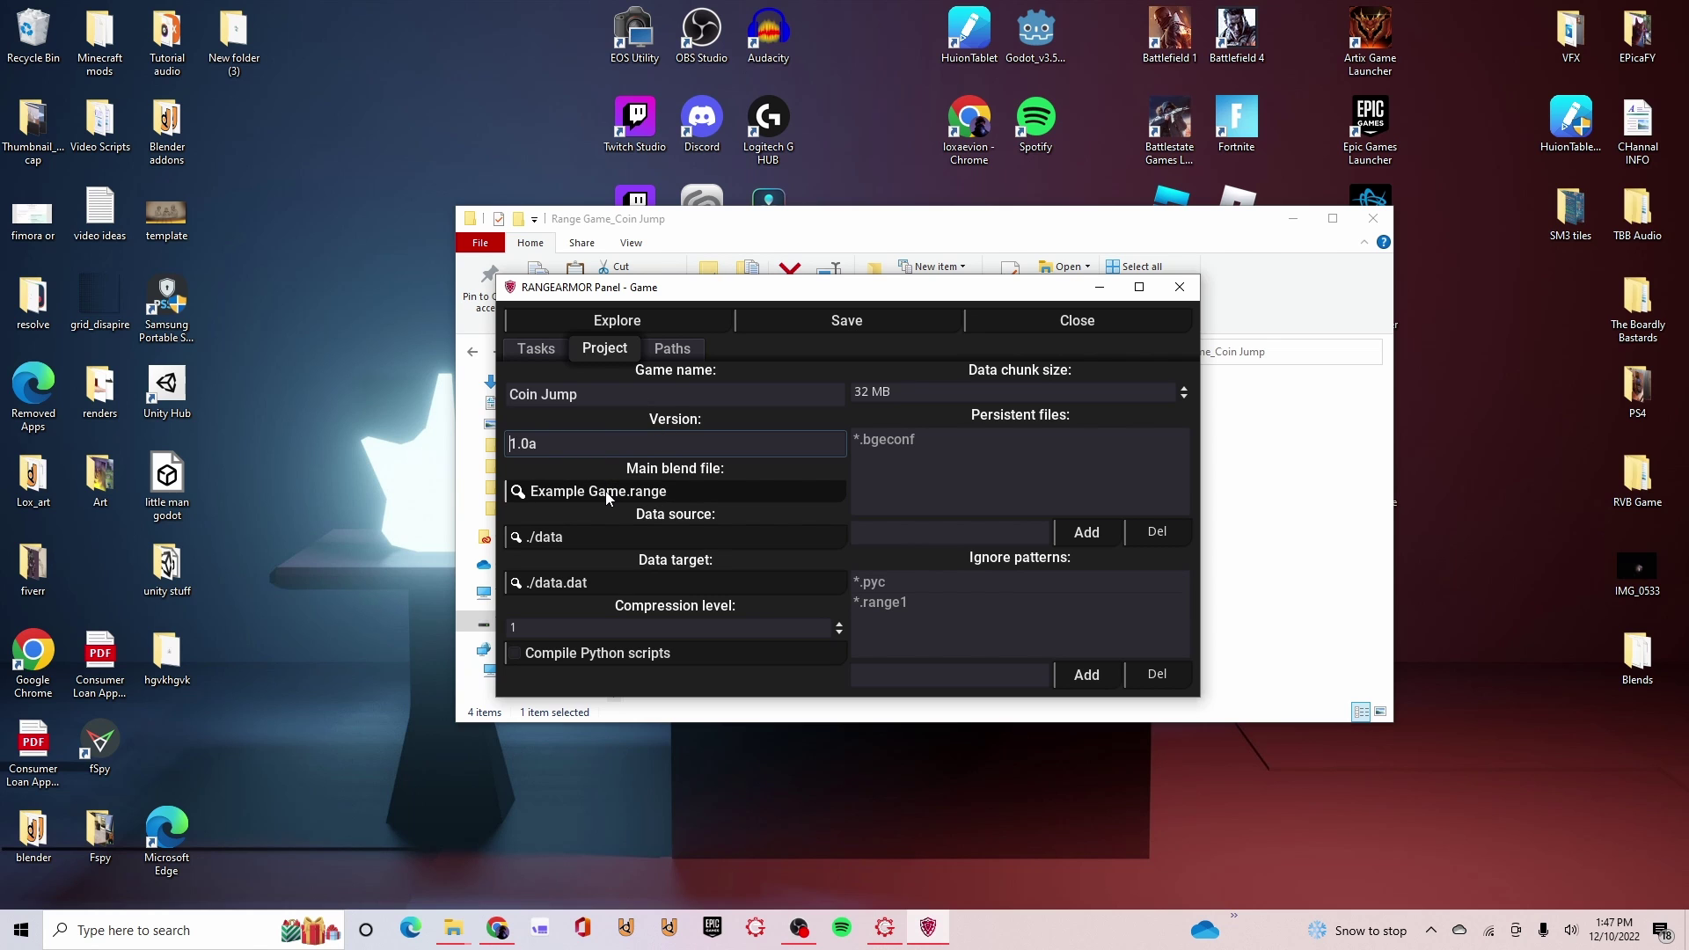
In the RangeArmor Panel, set Range Armor.range from the project's data folder as the main blend file.
{"action": "left_click", "coordinate": [606, 491]}
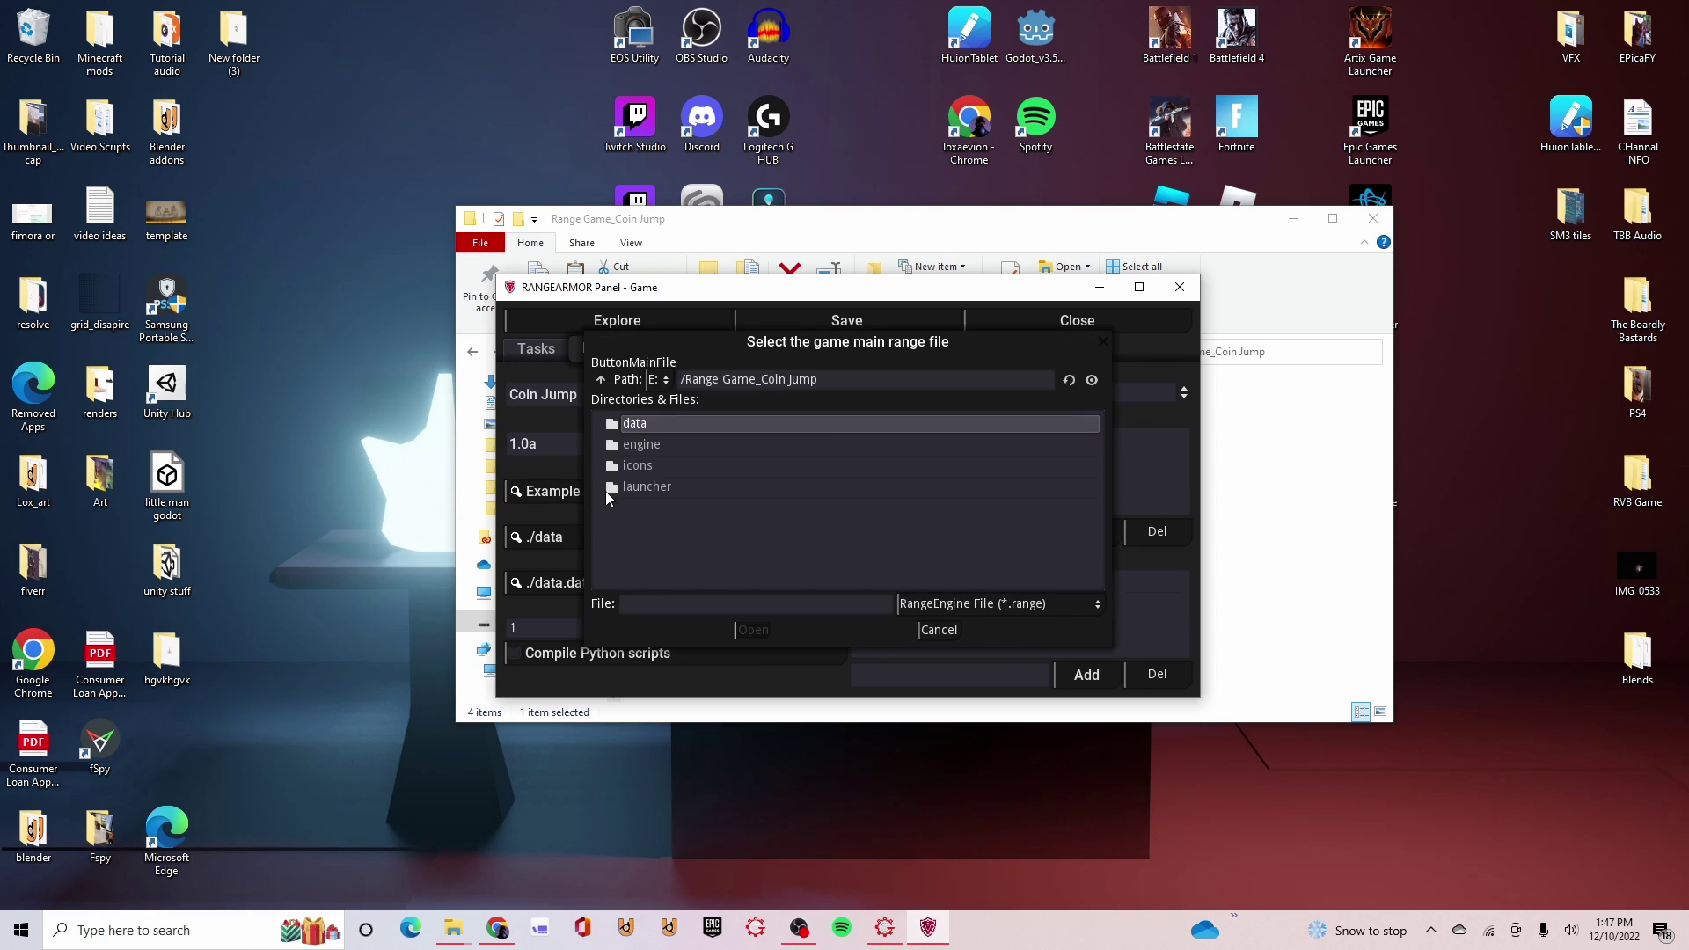
{"action": "double_click", "coordinate": [631, 425]}
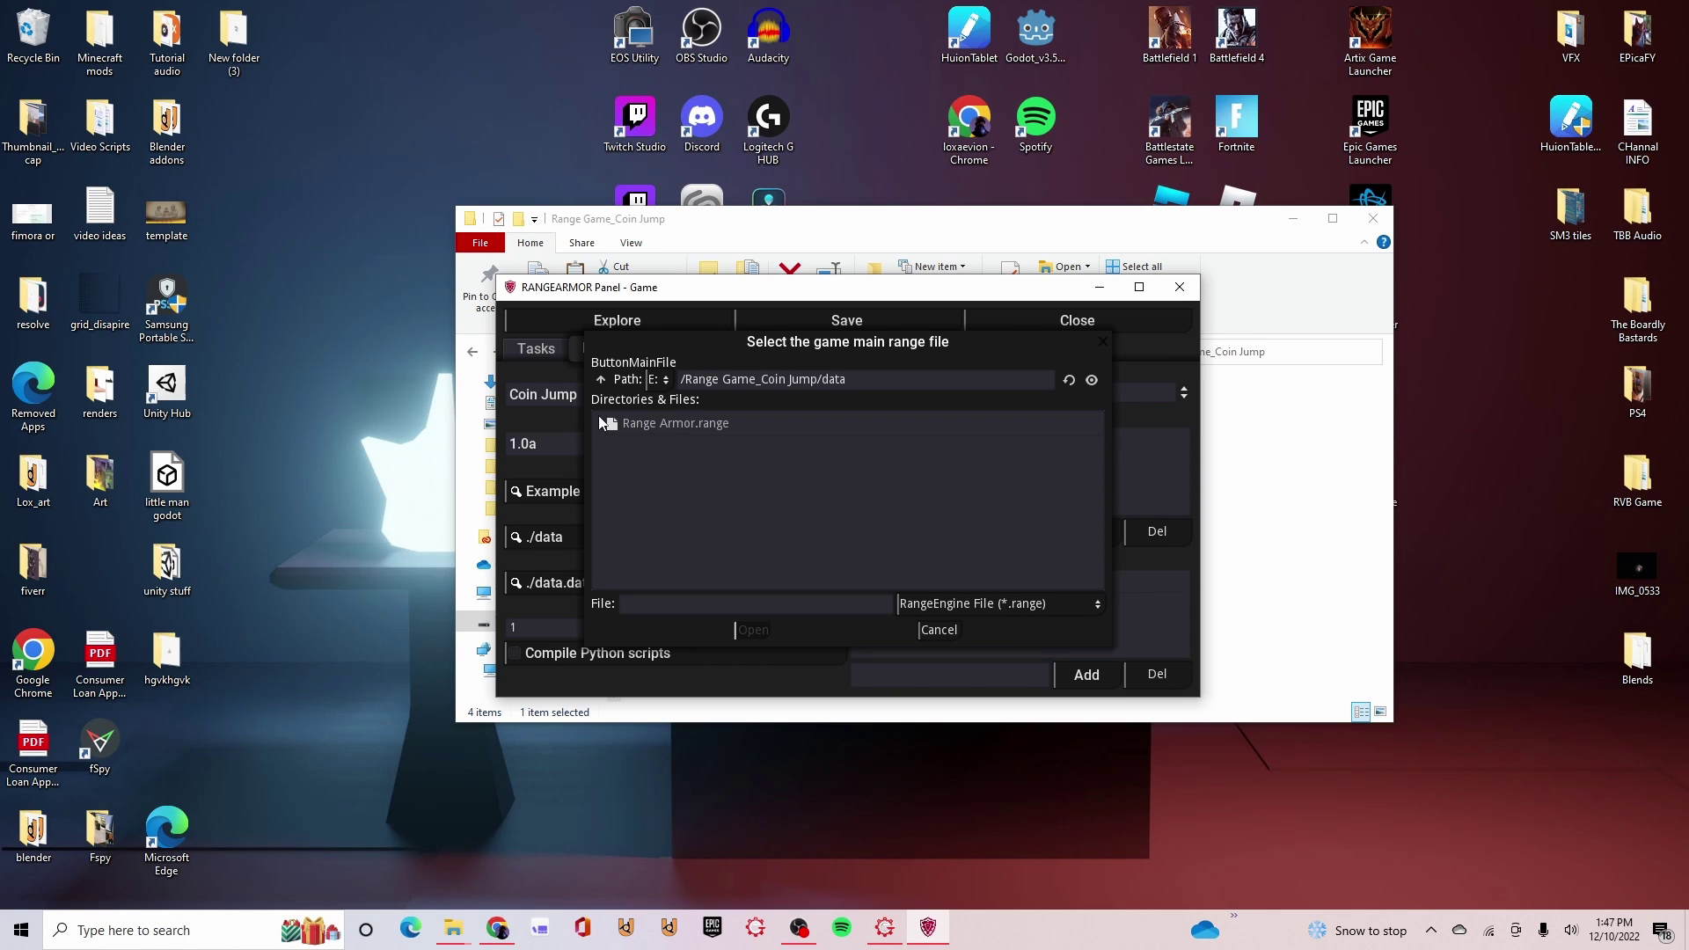
{"action": "double_click", "coordinate": [690, 425]}
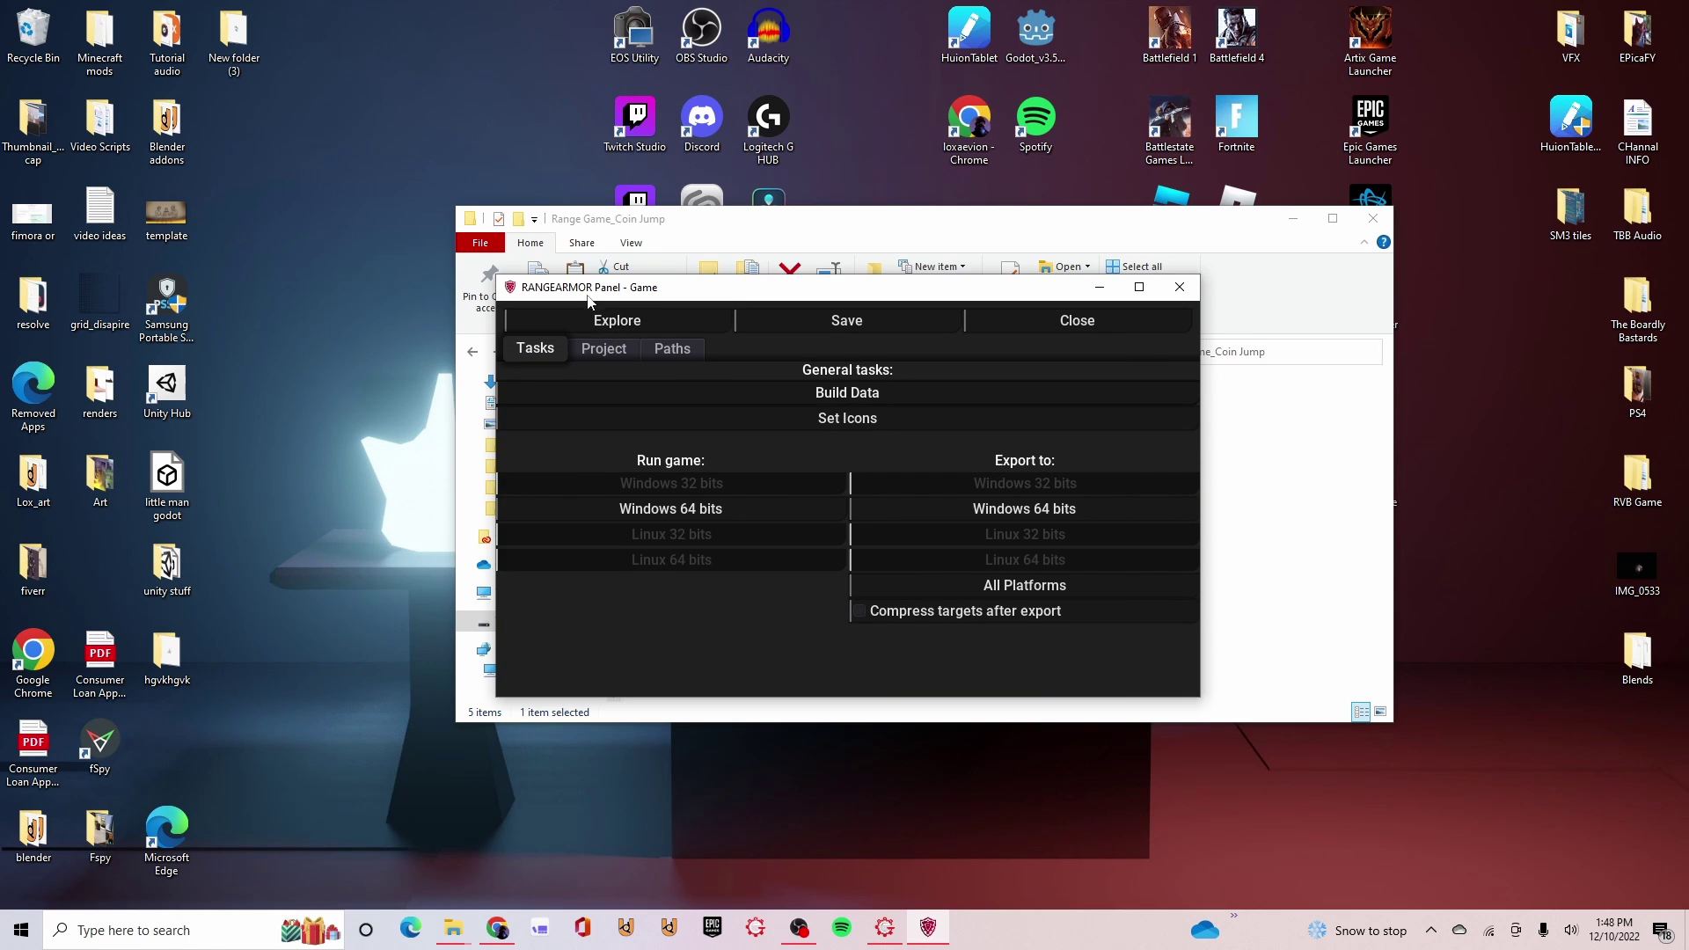
Copy icon-engine and icon-launcher from the range test V2.79 icons folder into the Range Game_Coin Jump icons folder.
{"action": "left_click", "coordinate": [725, 227]}
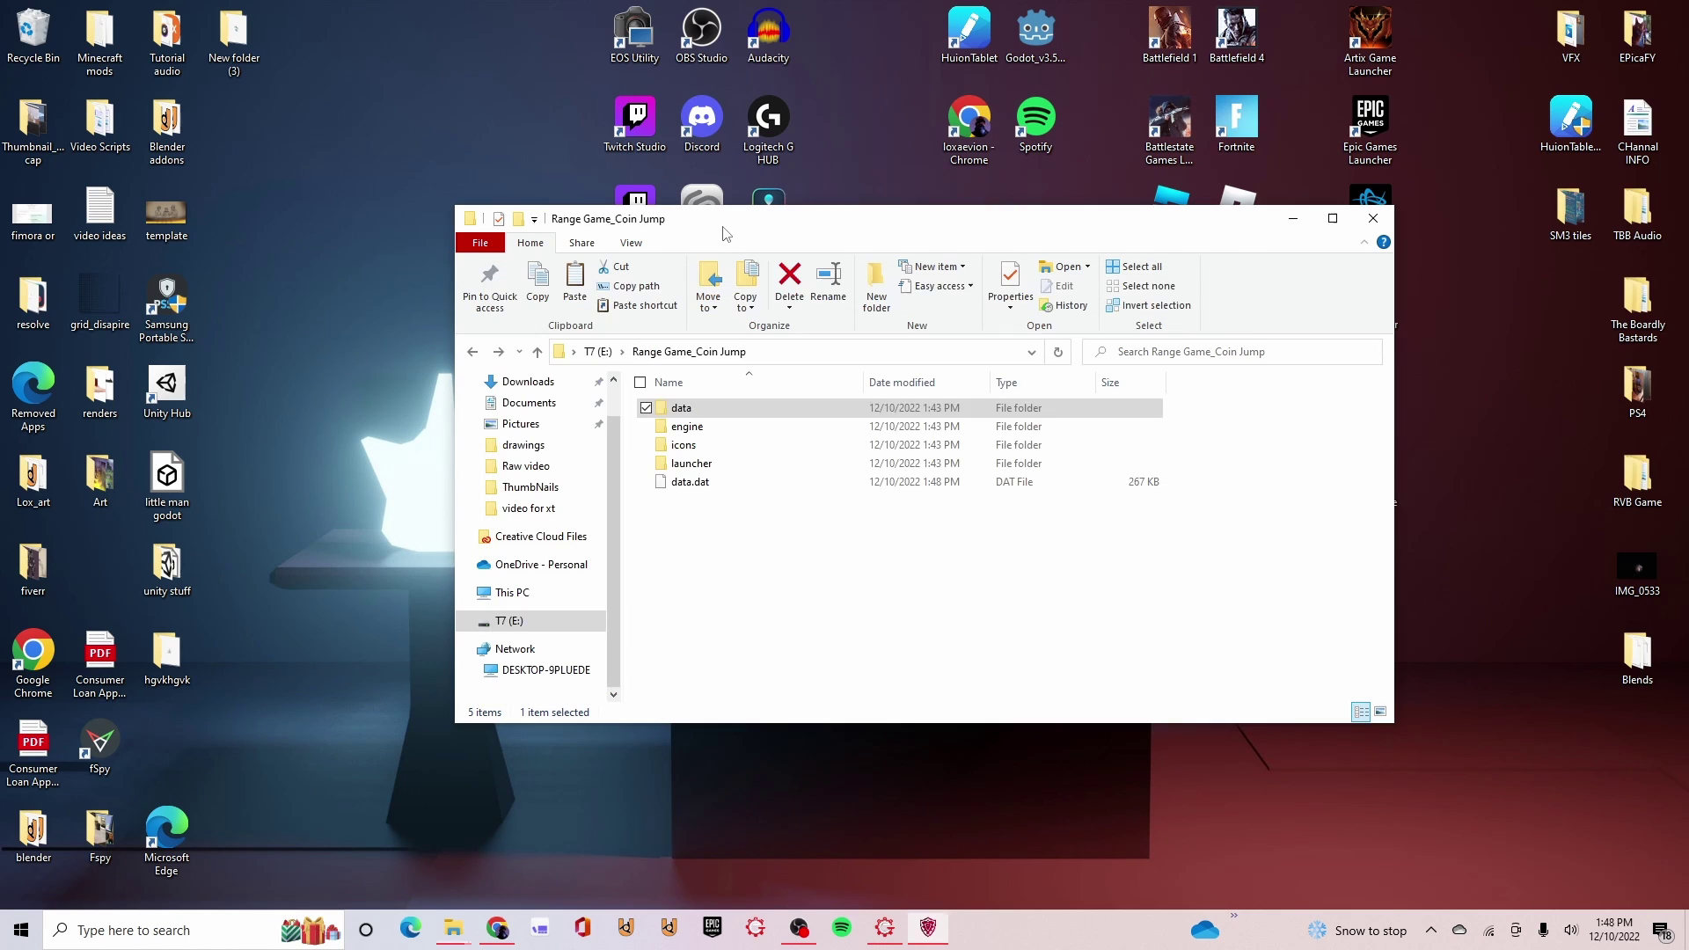
{"action": "left_click", "coordinate": [471, 353]}
{"action": "left_click", "coordinate": [552, 841]}
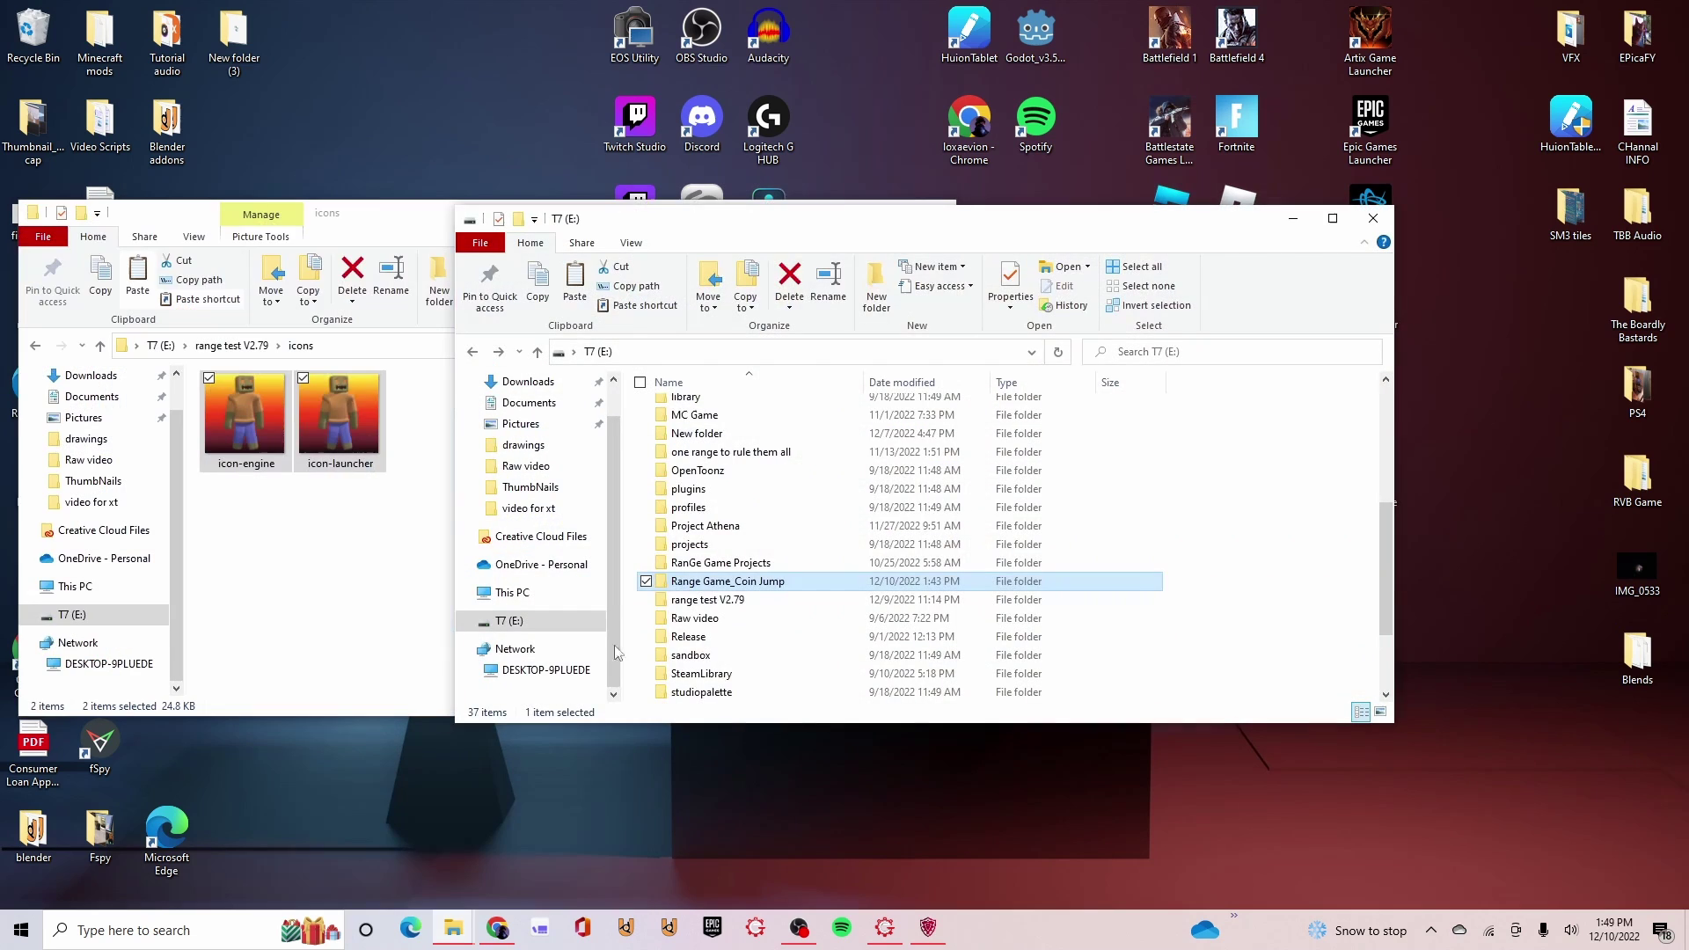
{"action": "scroll", "coordinate": [704, 519], "scroll_direction": "down", "scroll_amount": 2}
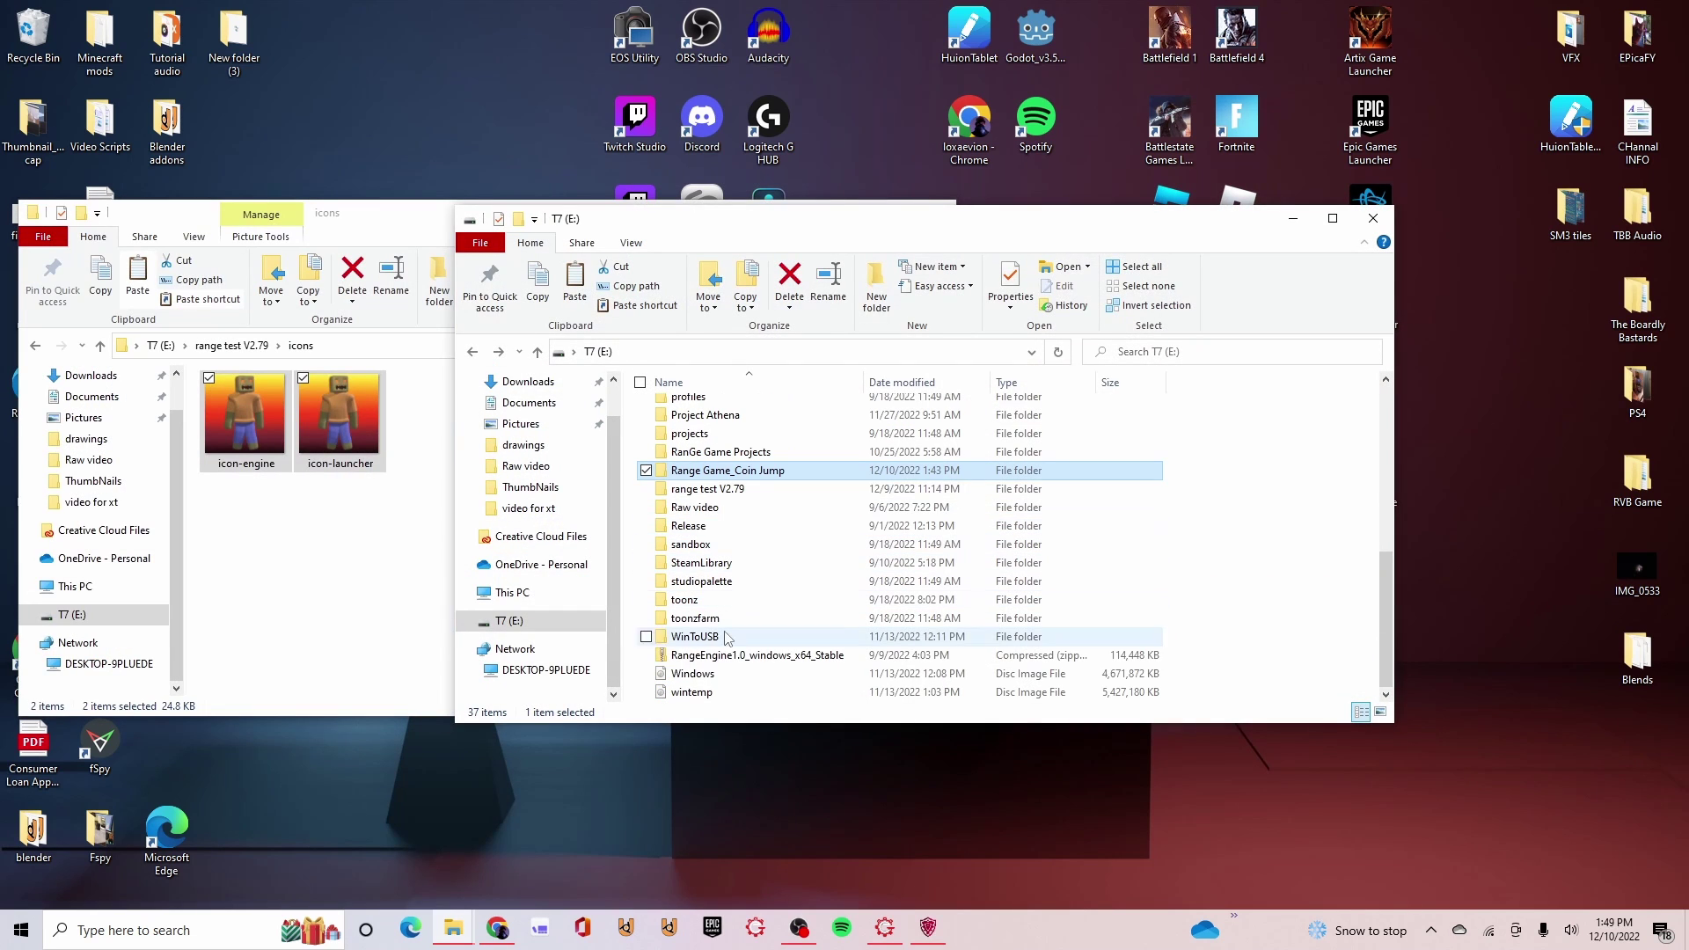
{"action": "double_click", "coordinate": [736, 473]}
{"action": "double_click", "coordinate": [702, 442]}
{"action": "key", "text": "ctrl+v"}
{"action": "left_click", "coordinate": [473, 352]}
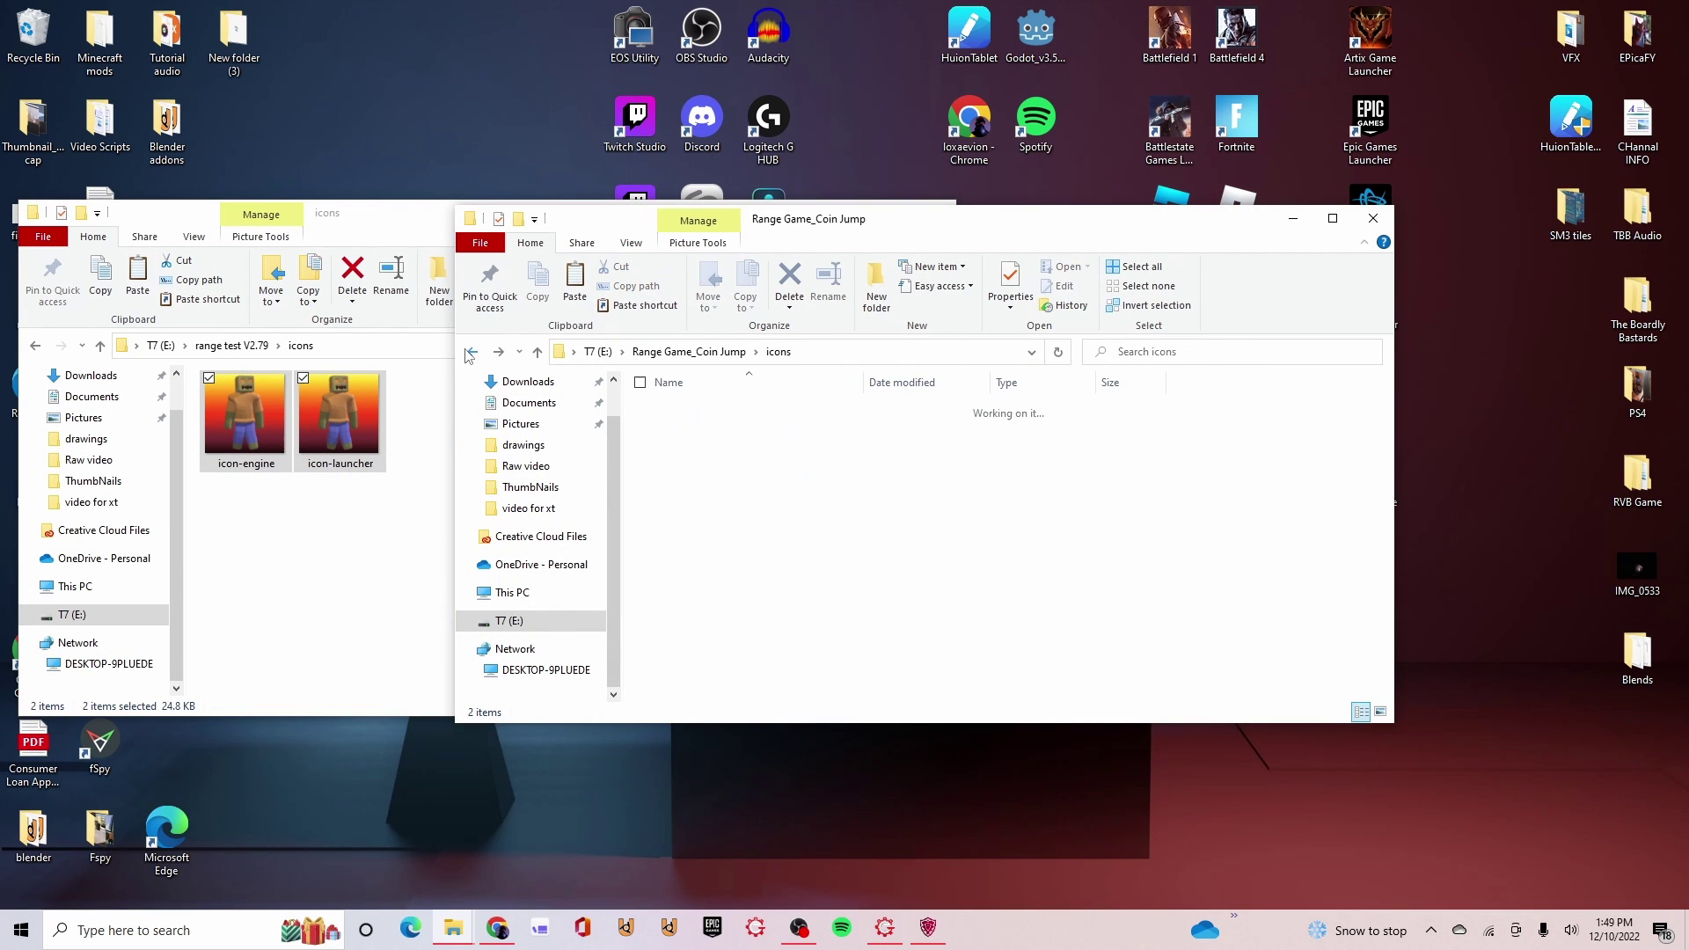
{"action": "left_click", "coordinate": [709, 466]}
{"action": "double_click", "coordinate": [710, 471]}
{"action": "left_click", "coordinate": [471, 352]}
{"action": "left_click", "coordinate": [472, 352]}
In the RangeArmor Panel, apply the launcher and engine icons to the project and build the game data.
{"action": "left_click", "coordinate": [928, 927]}
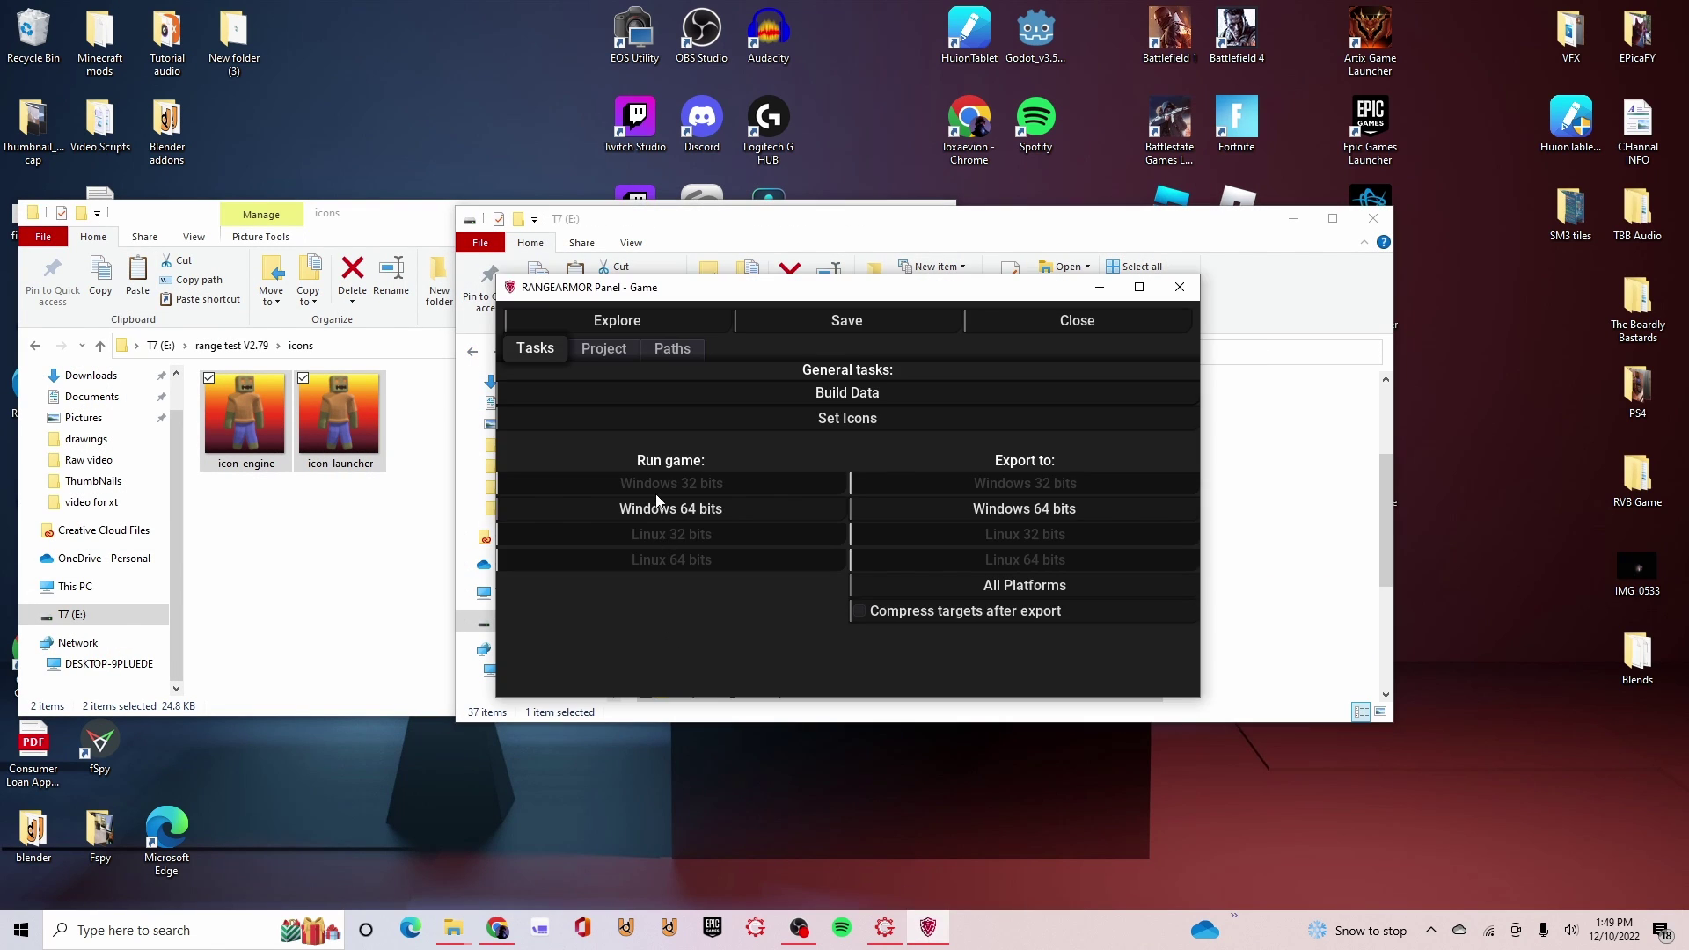
{"action": "left_click", "coordinate": [850, 421]}
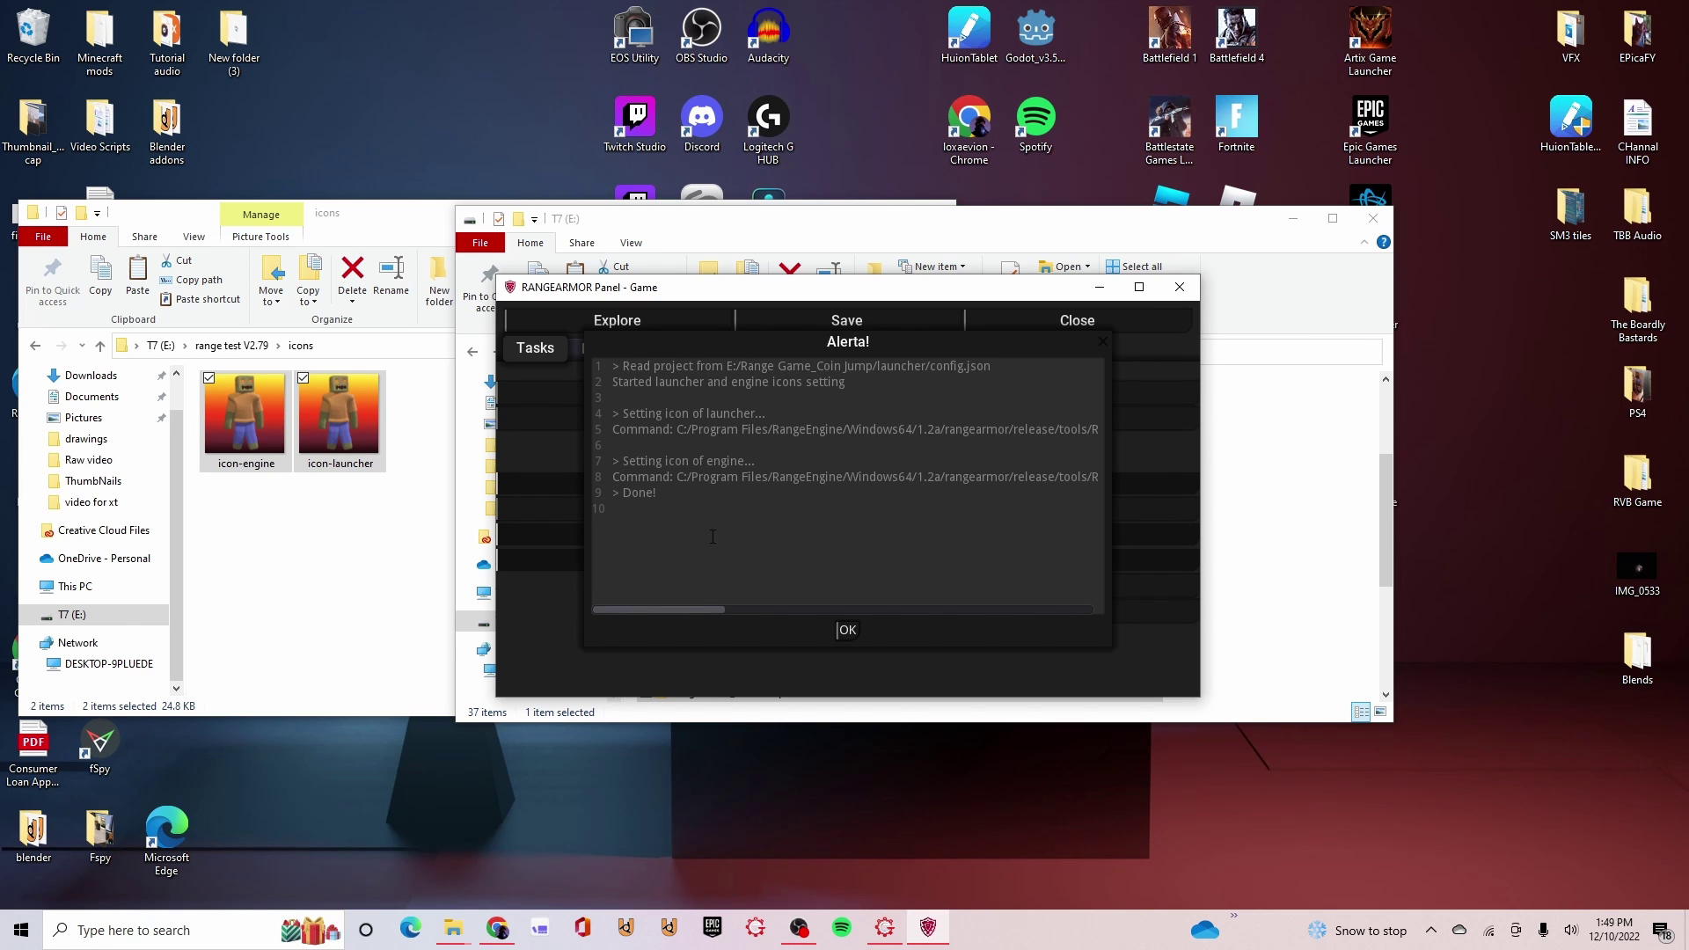
{"action": "left_click", "coordinate": [847, 630]}
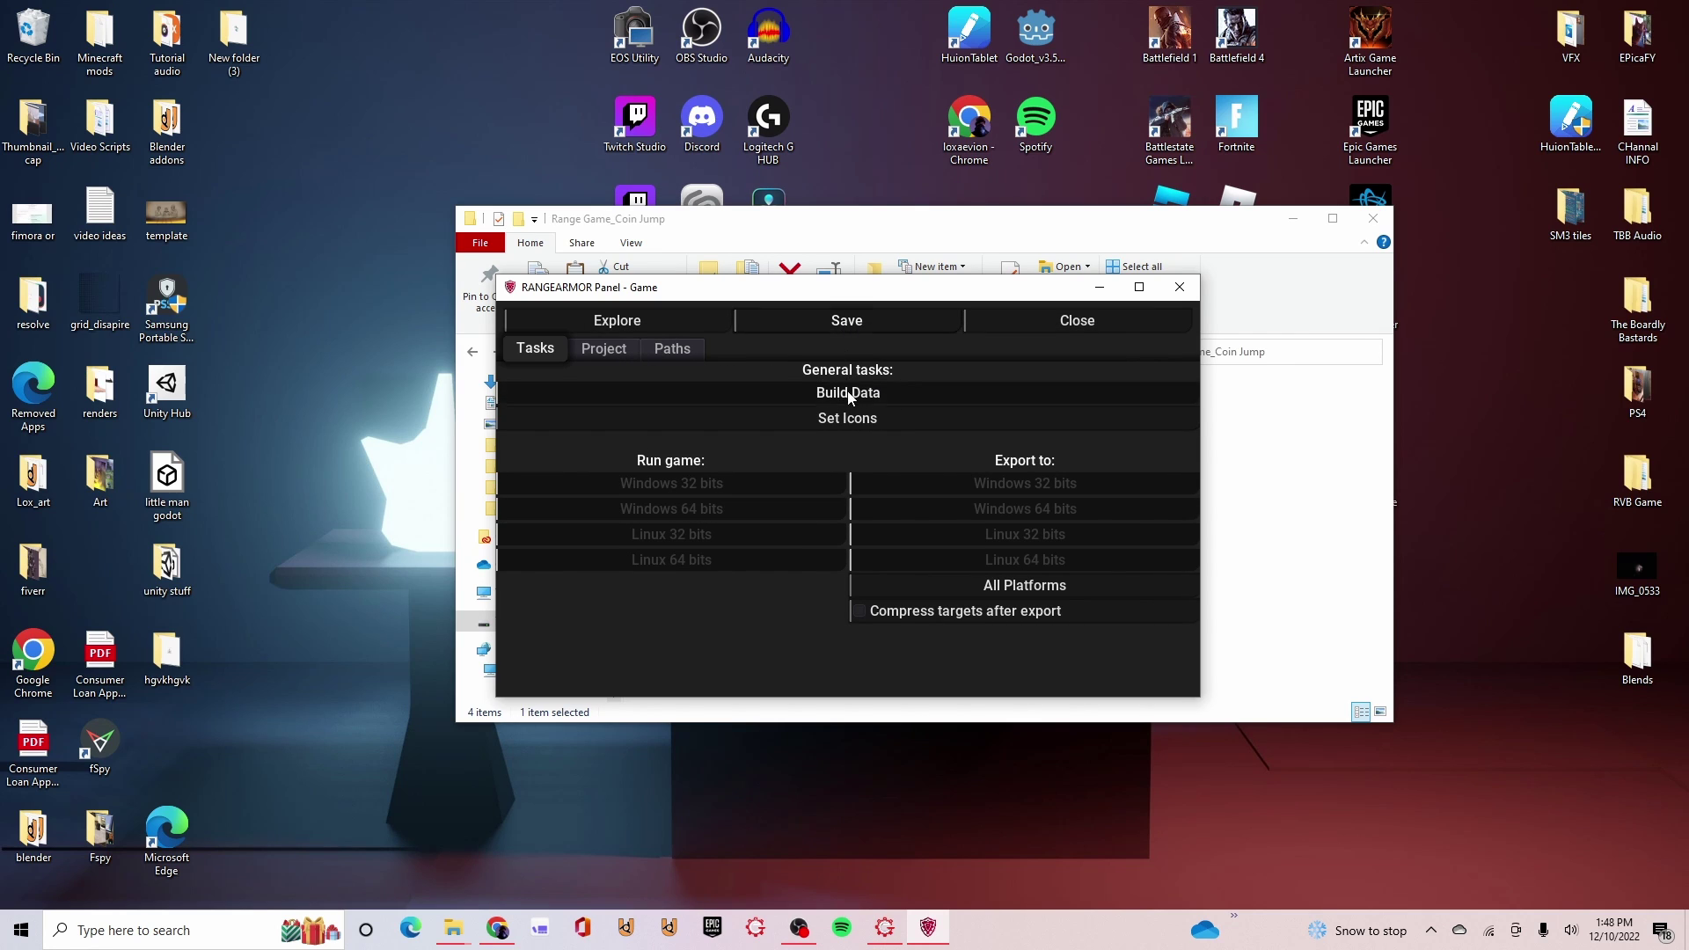
{"action": "left_click", "coordinate": [848, 392]}
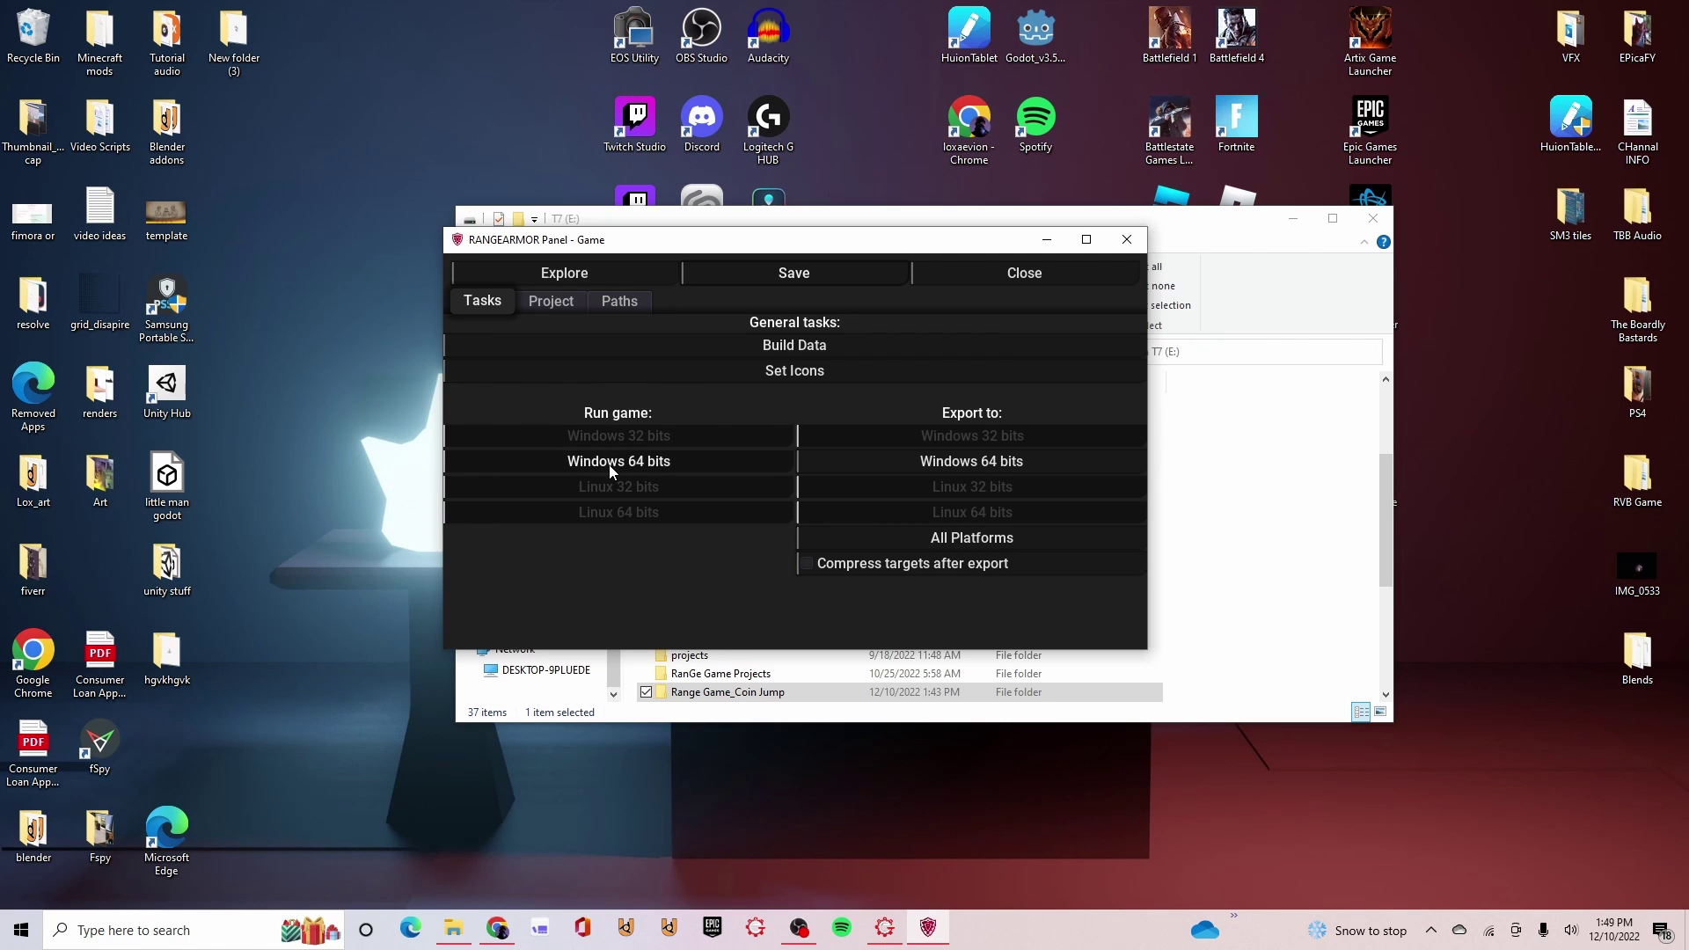
Test-run the Windows 64-bit version of the game and export it to Windows 64 bits without compression.
{"action": "left_click", "coordinate": [612, 464]}
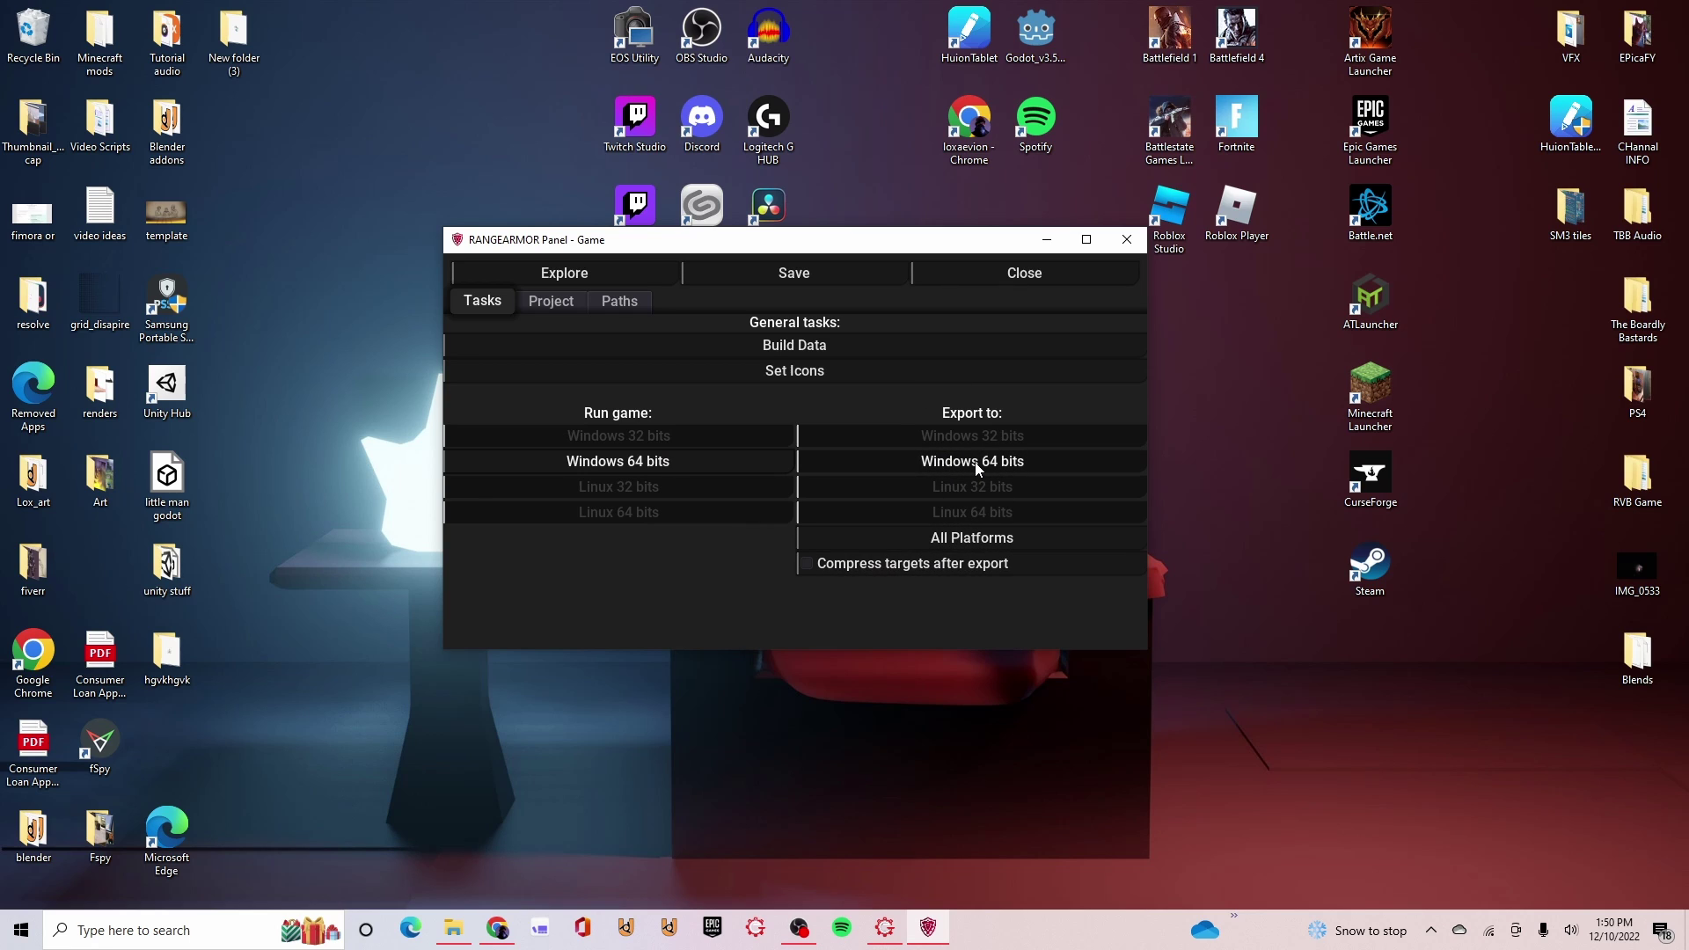
{"action": "left_click", "coordinate": [974, 463]}
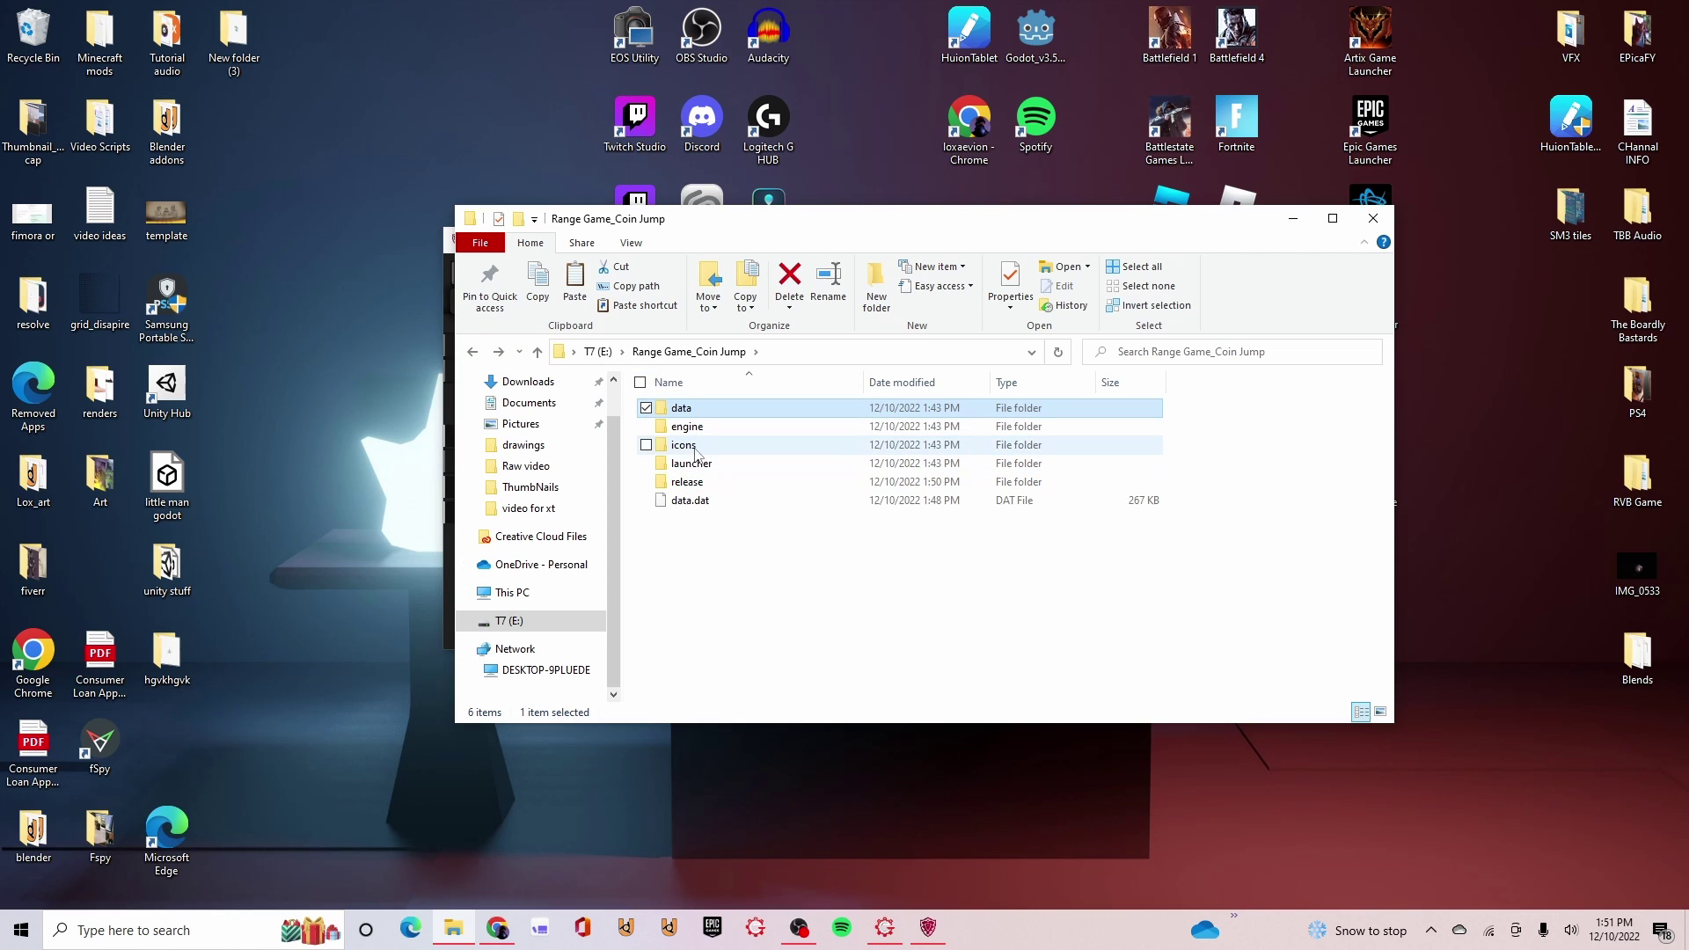
Launch the exported Coin Jump application from the Coin-Jump-1.0a-Windows64 folder inside the project's release folder.
{"action": "left_click", "coordinate": [690, 487]}
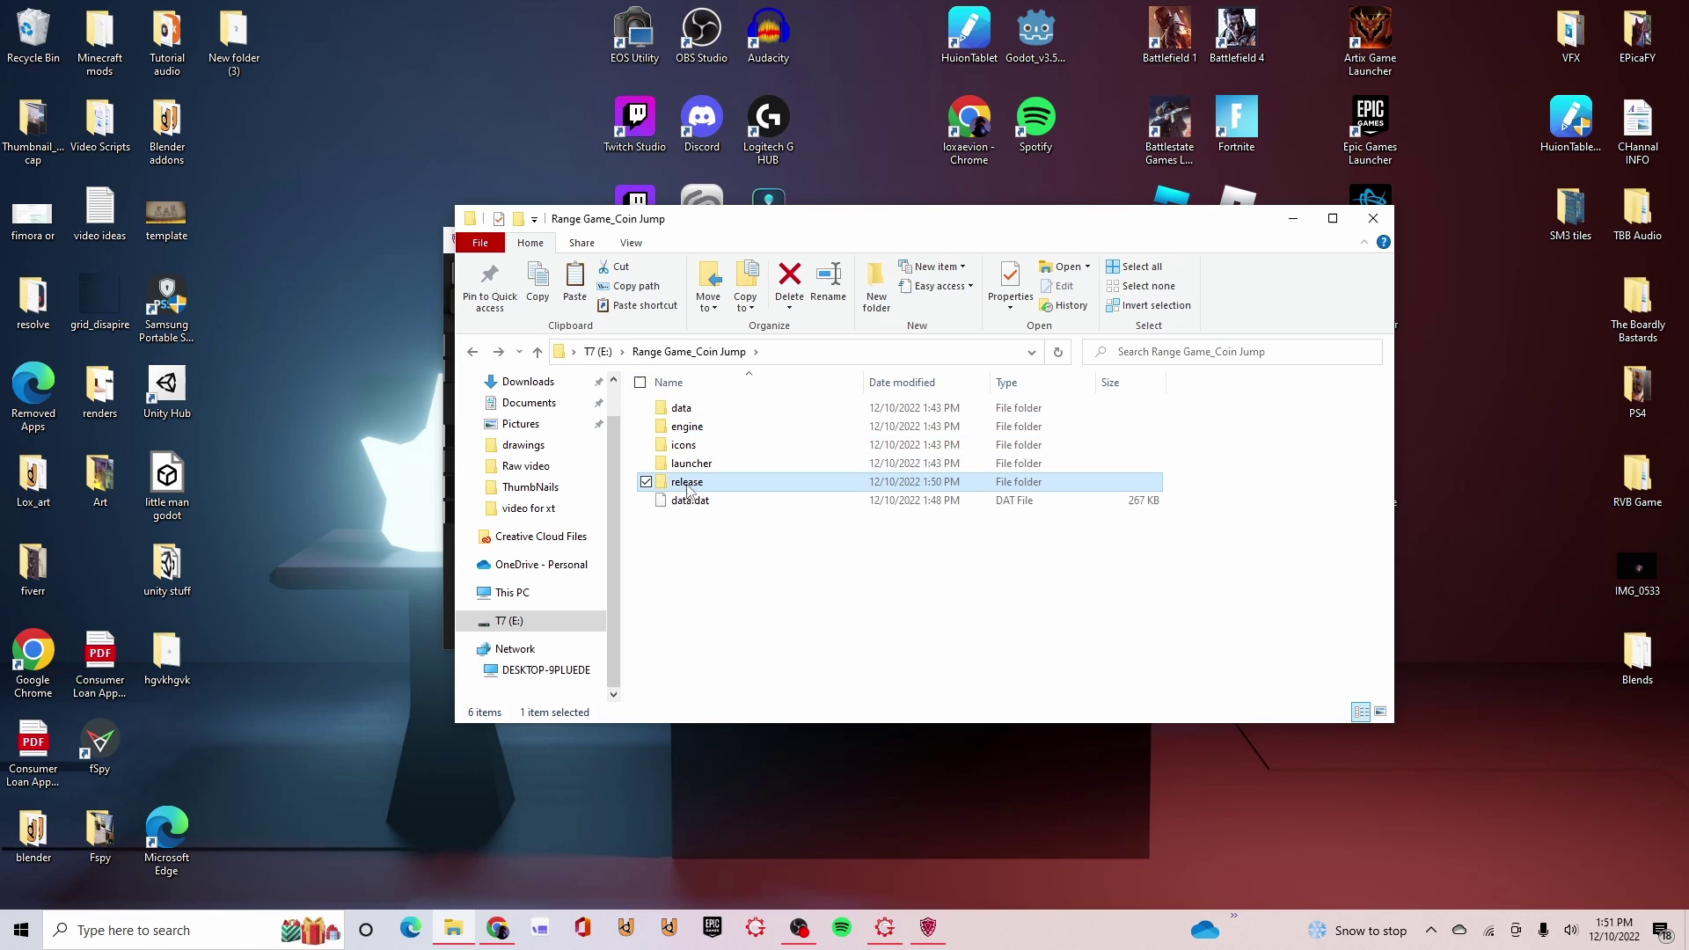
{"action": "double_click", "coordinate": [749, 488]}
{"action": "left_click", "coordinate": [749, 410]}
{"action": "double_click", "coordinate": [747, 410]}
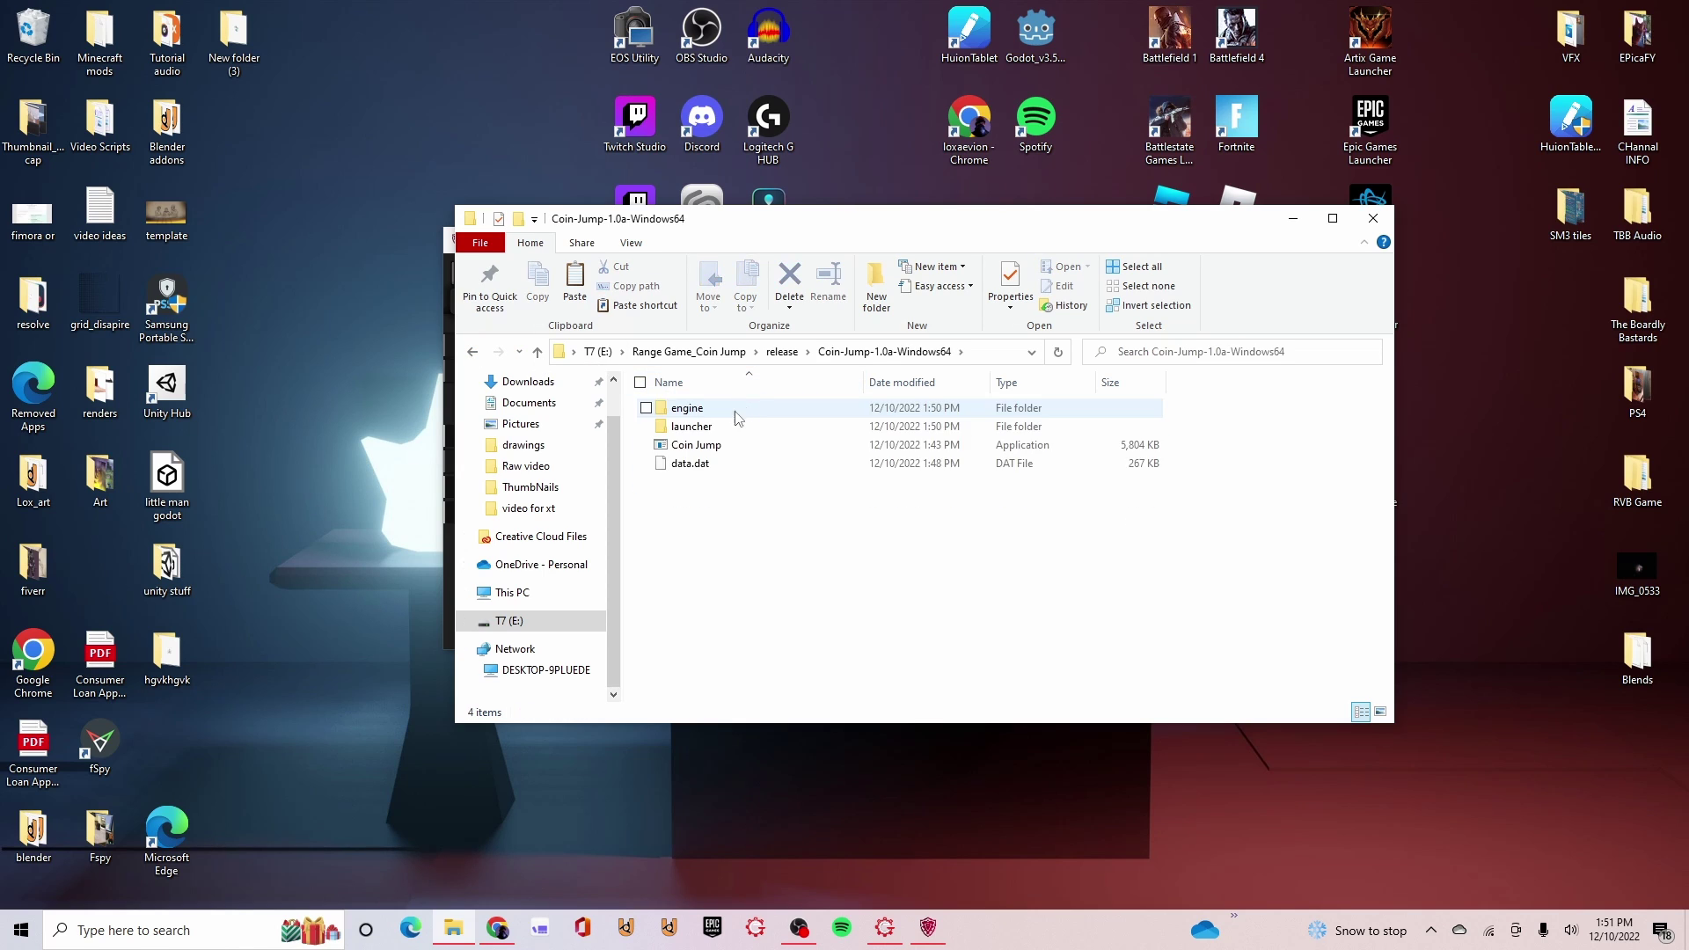
{"action": "double_click", "coordinate": [716, 444]}
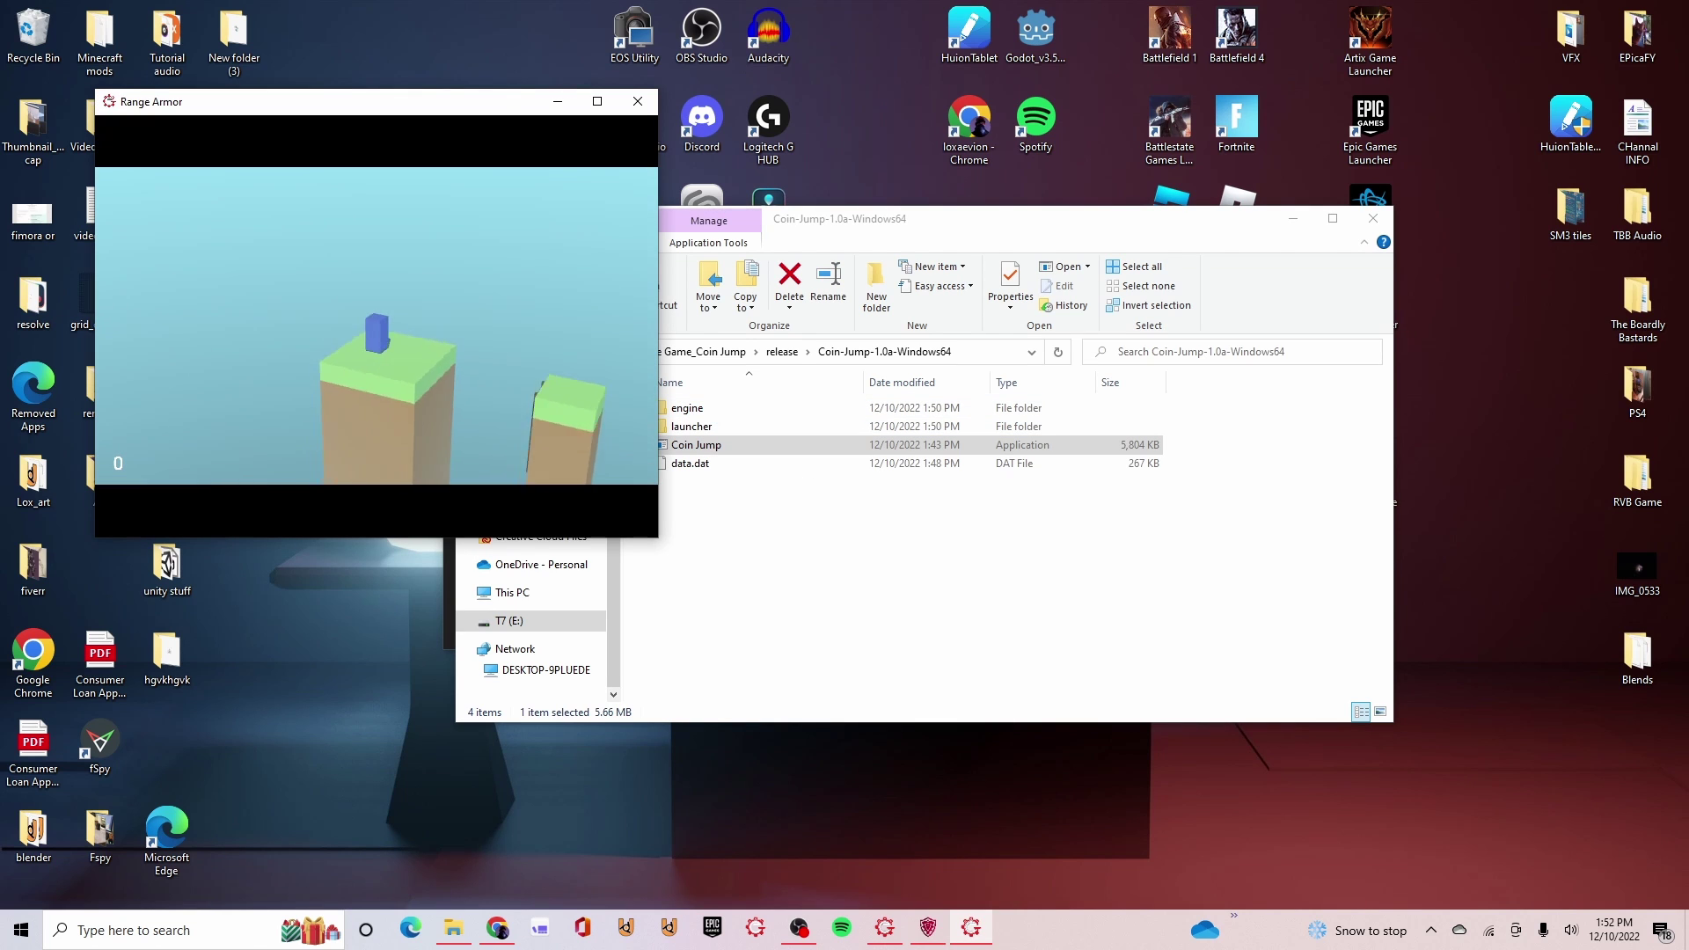